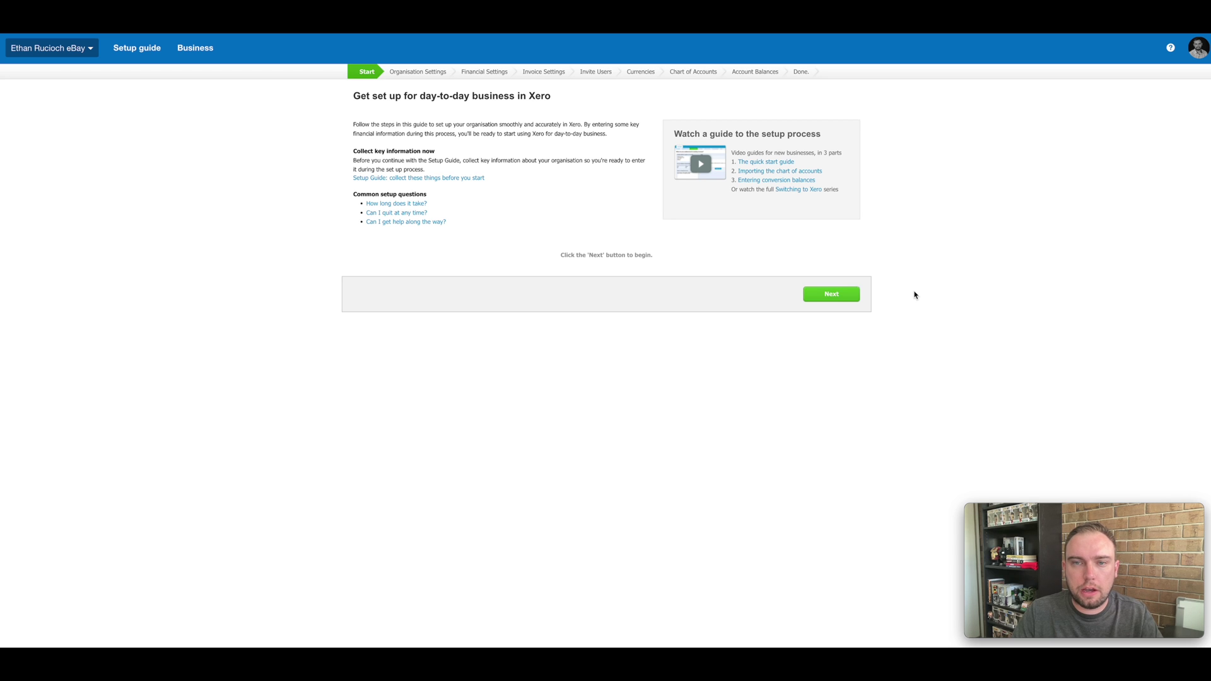
# Begin the organisation setup and remove "eBay" from the end of the legal/trading name
pyautogui.click(832, 302)
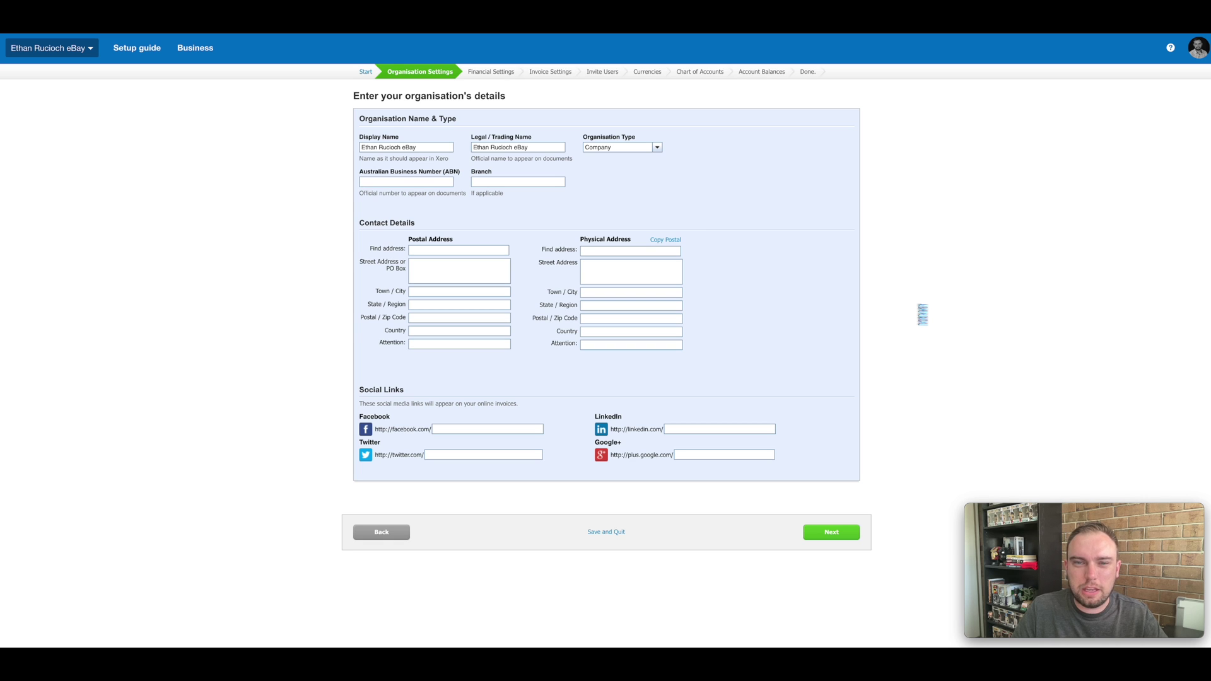
pyautogui.press('BackSpace')
pyautogui.press('BackSpace')
pyautogui.press('BackSpace')
pyautogui.press('BackSpace')
pyautogui.press('BackSpace')
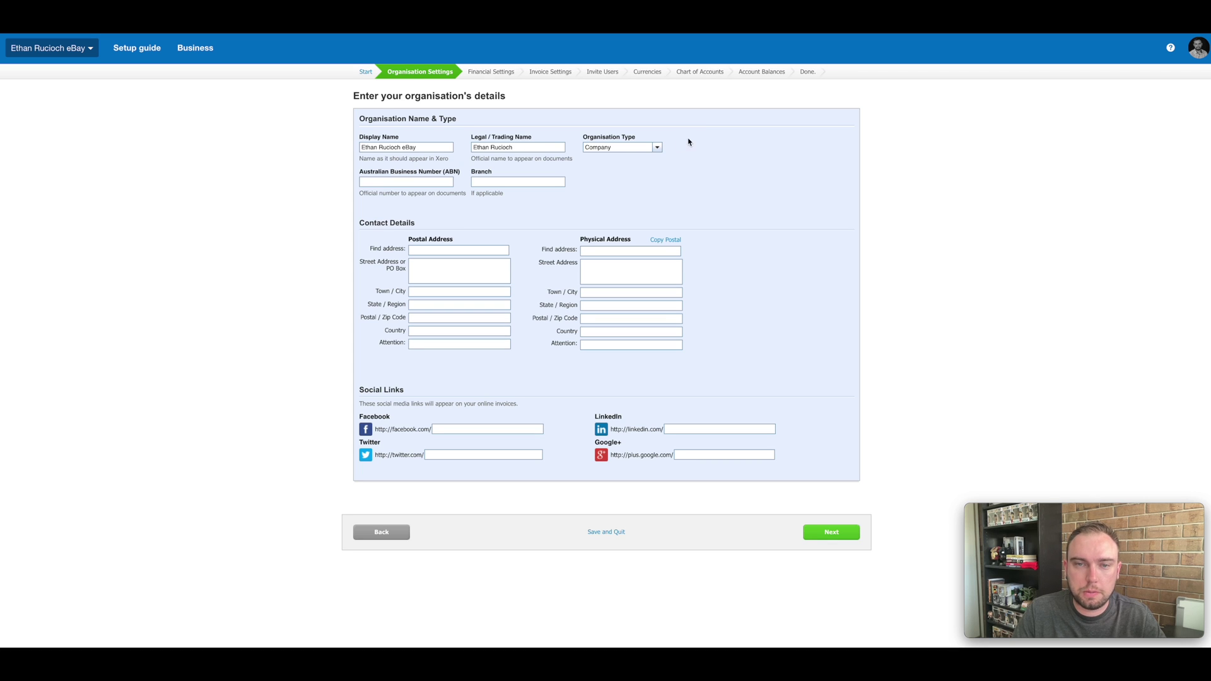
# Set the organisation type to Sole Trader and continue to the financial settings
pyautogui.click(656, 147)
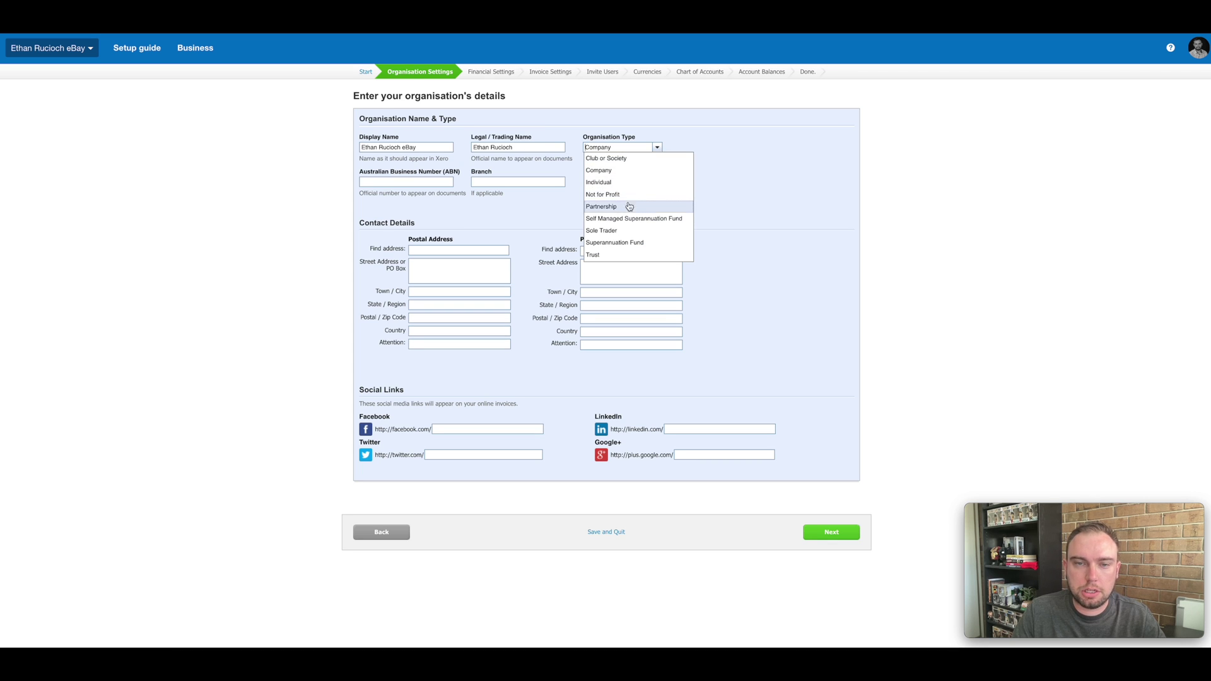
pyautogui.click(622, 231)
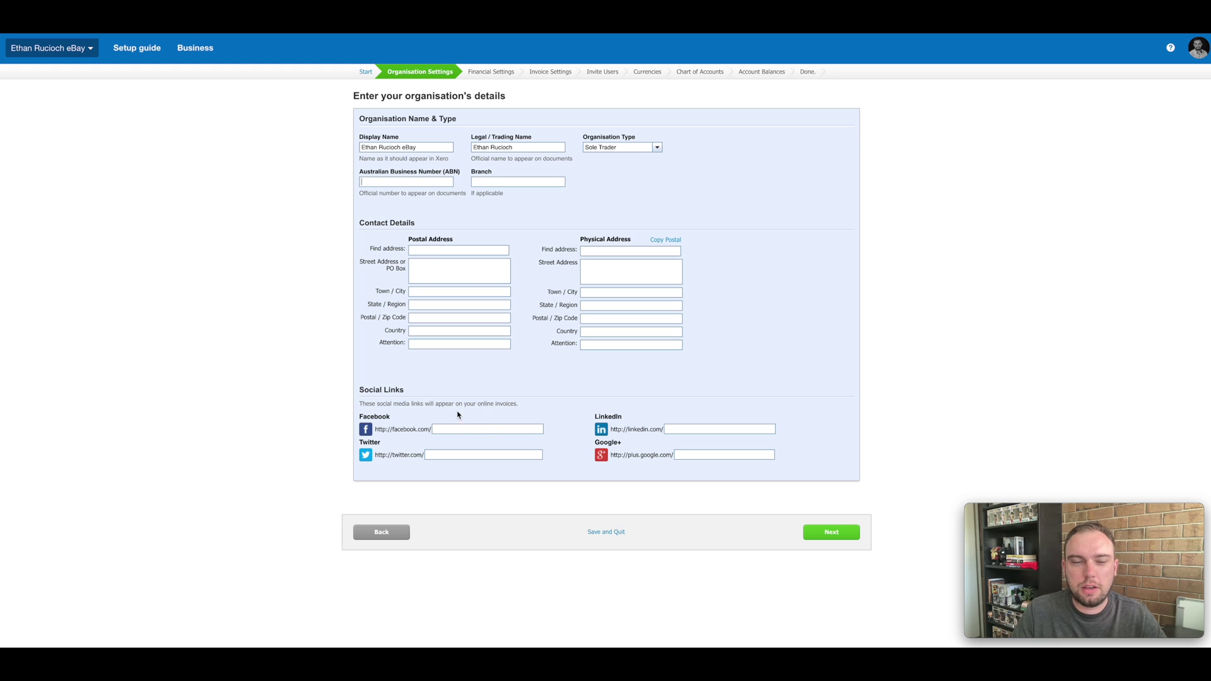
pyautogui.click(832, 531)
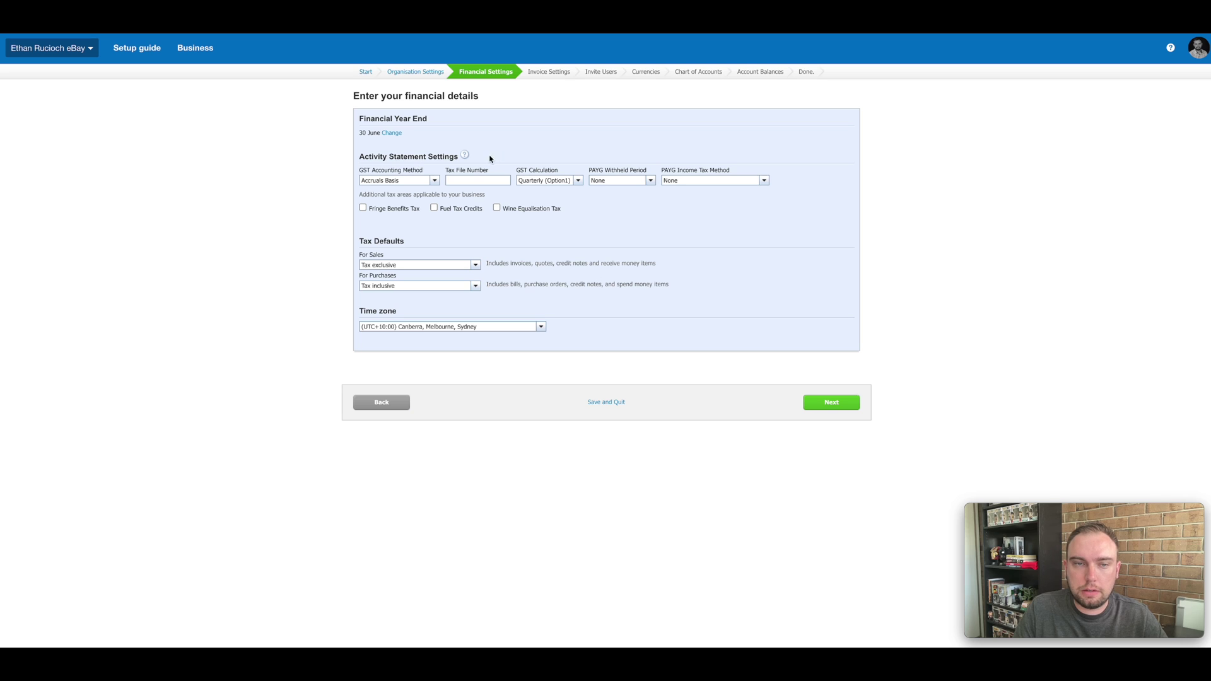
# Set the GST accounting method to None in the activity statement settings
pyautogui.click(434, 181)
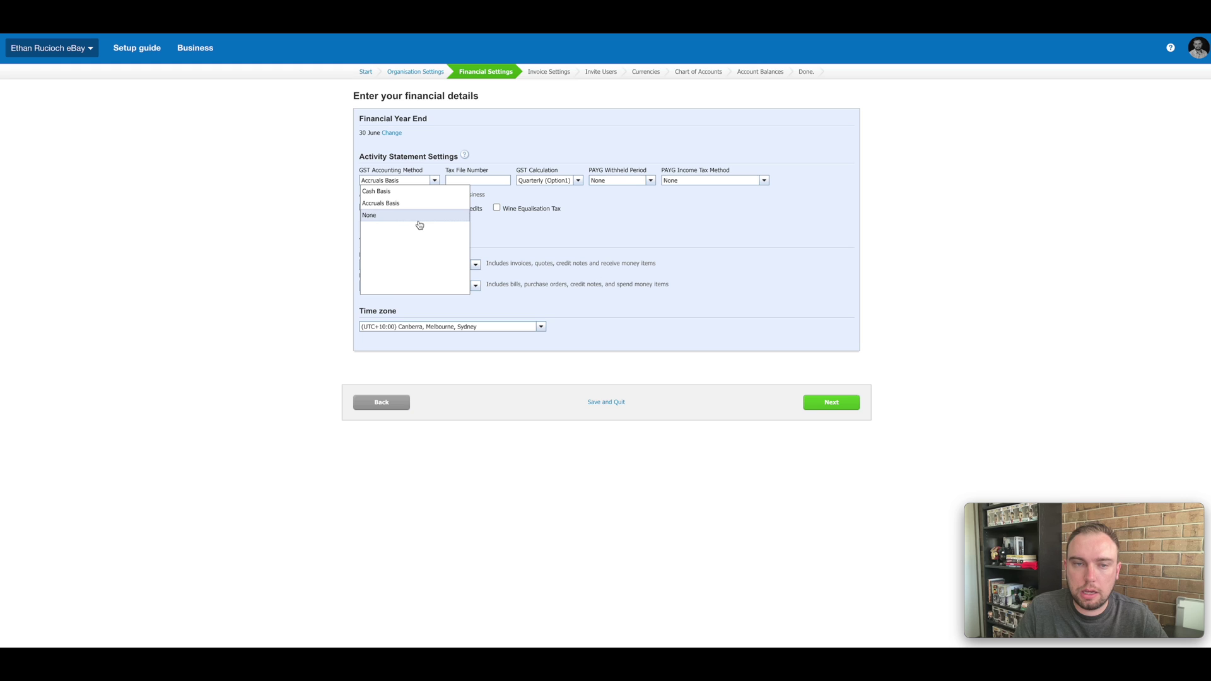
pyautogui.click(457, 183)
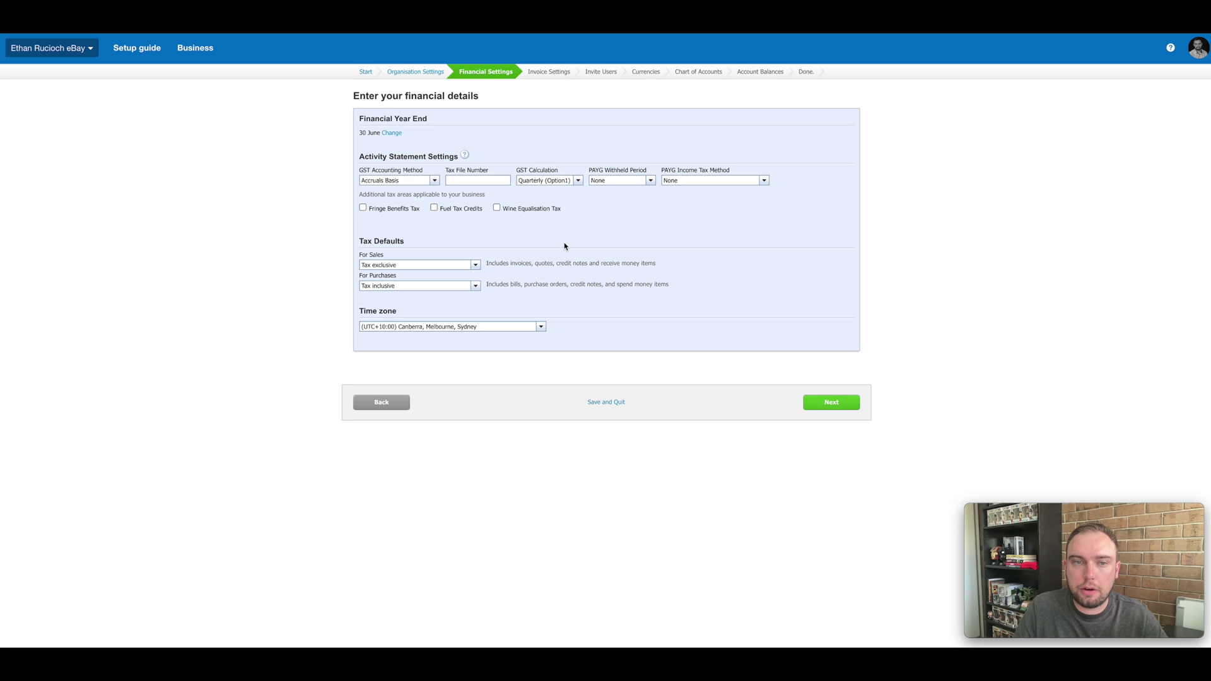
pyautogui.click(434, 181)
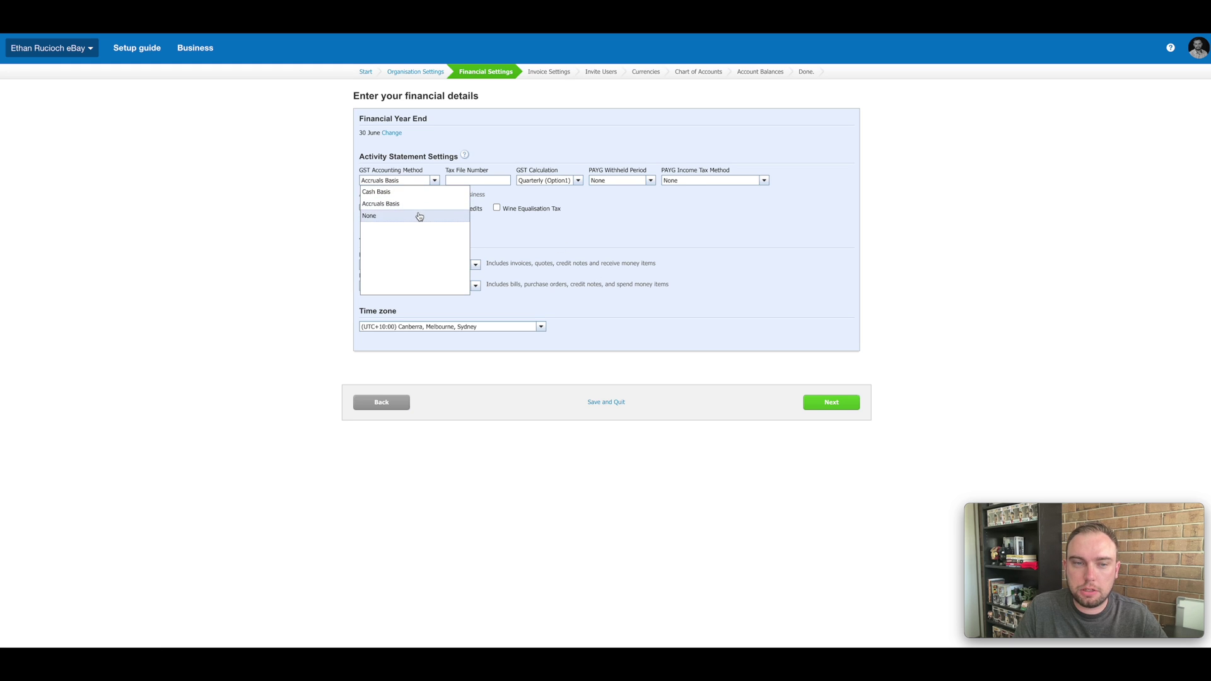
pyautogui.click(419, 217)
# Choose the organisation's time zone and continue to the invoice settings
pyautogui.click(541, 267)
pyautogui.scroll(-5, 500, 321)
pyautogui.scroll(-10, 500, 322)
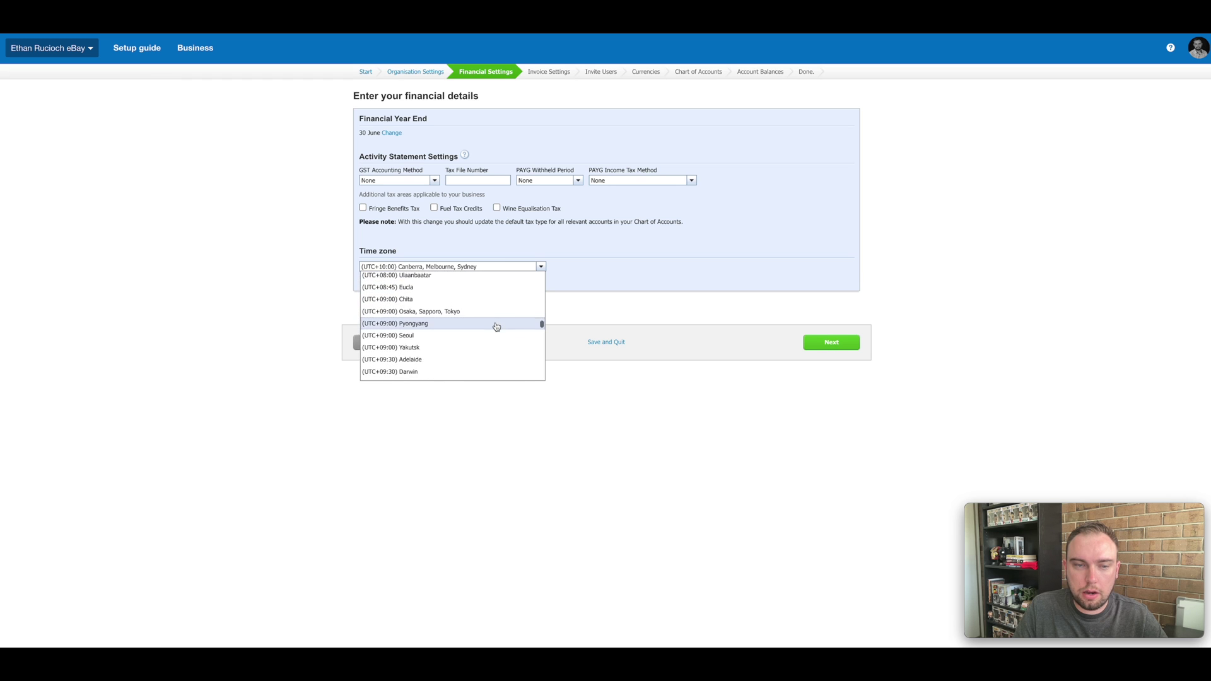
pyautogui.click(467, 349)
pyautogui.click(832, 342)
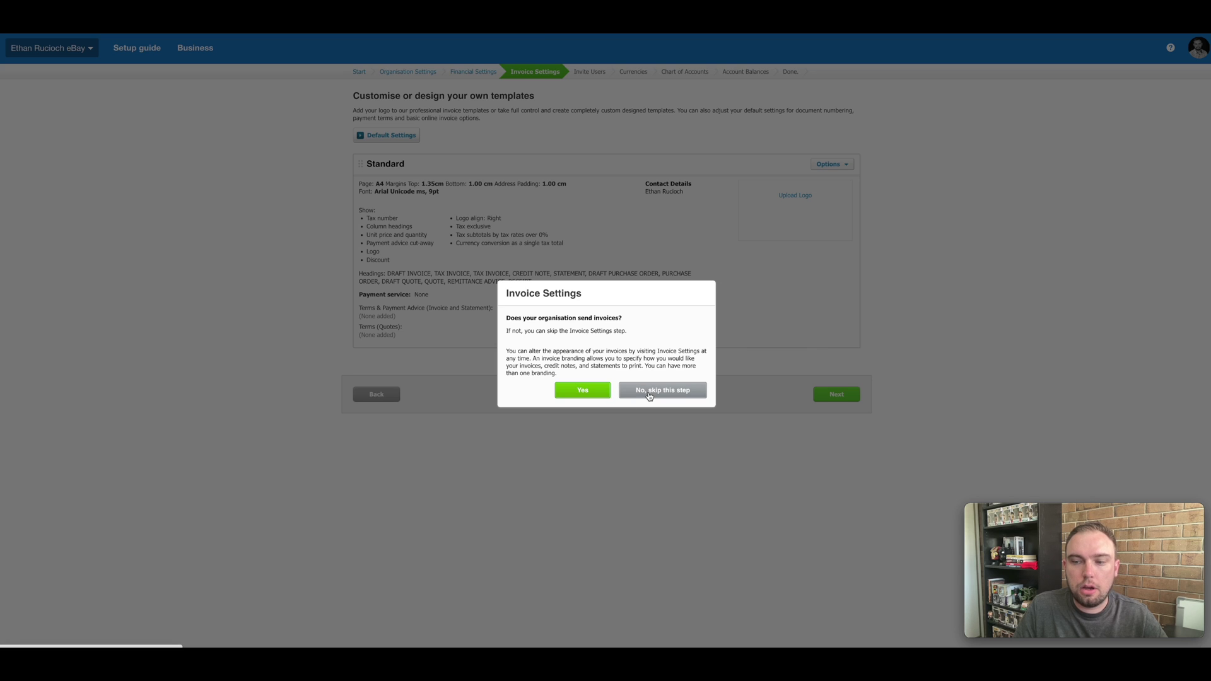
# Skip the invoice settings, user invitation and foreign currency stages of the setup
pyautogui.click(649, 391)
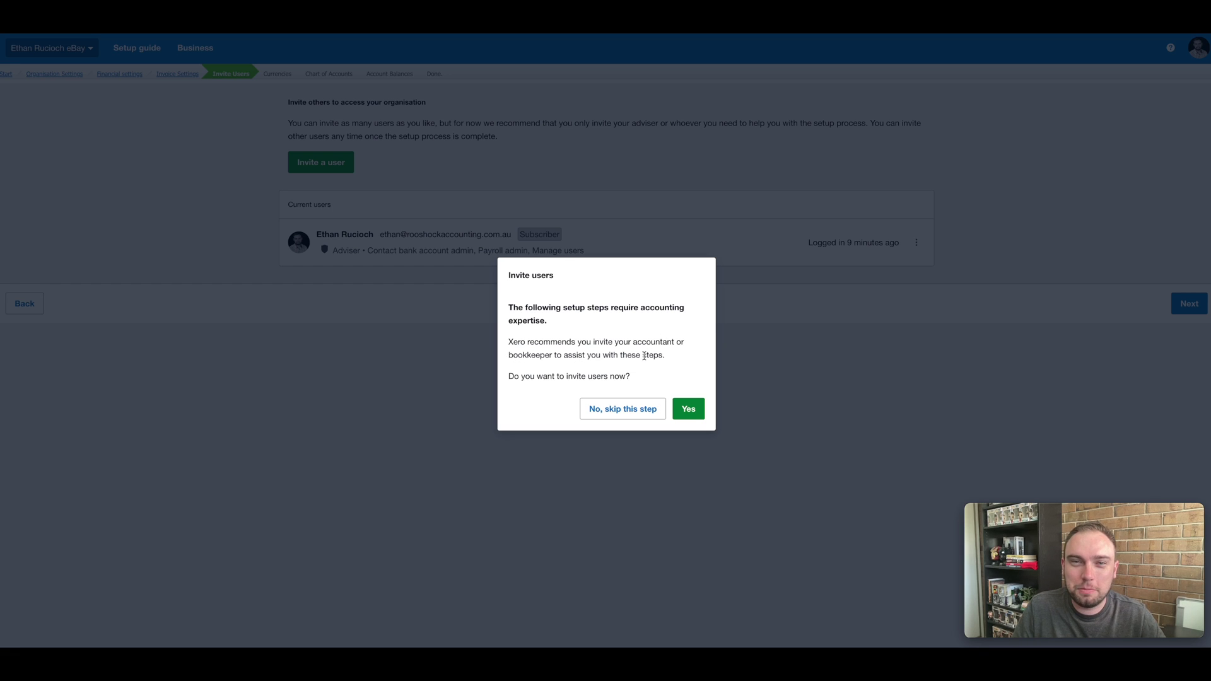
pyautogui.click(629, 417)
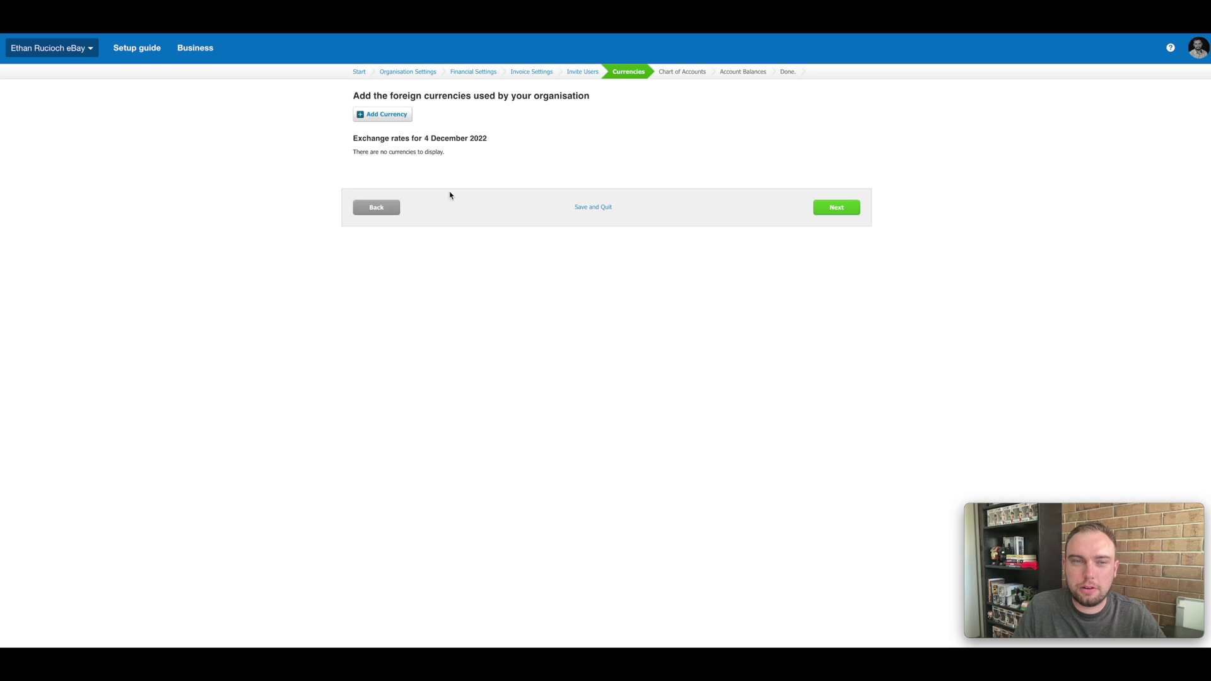
pyautogui.click(823, 208)
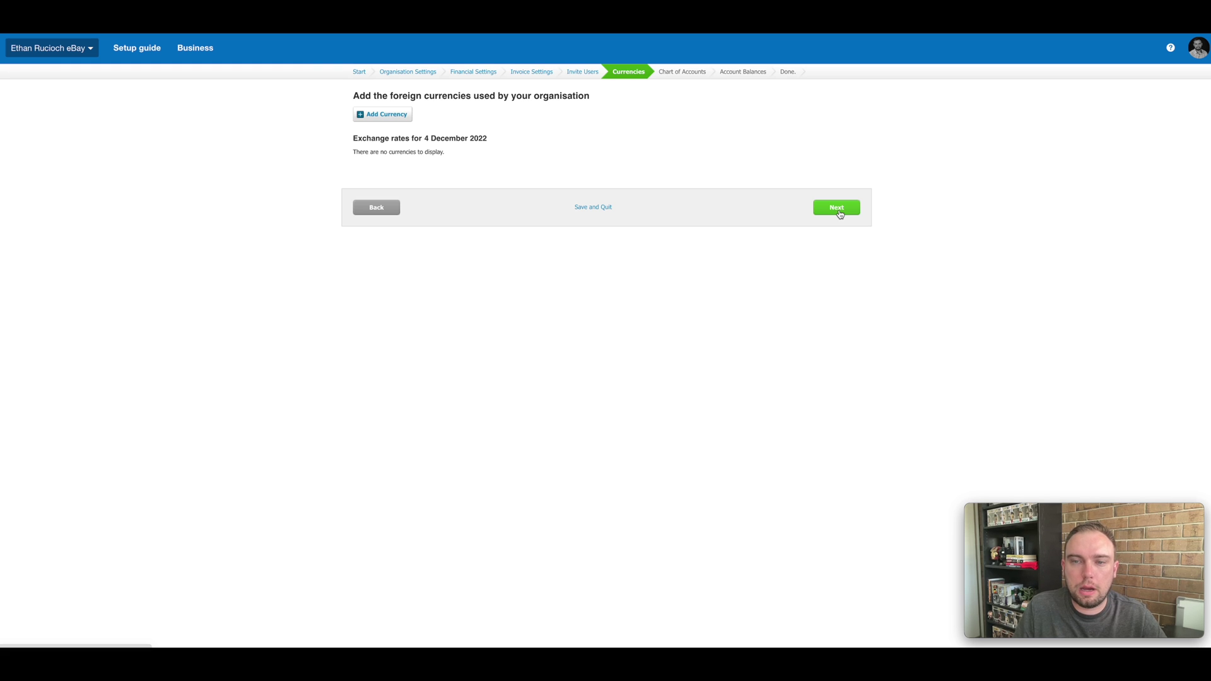
pyautogui.click(839, 213)
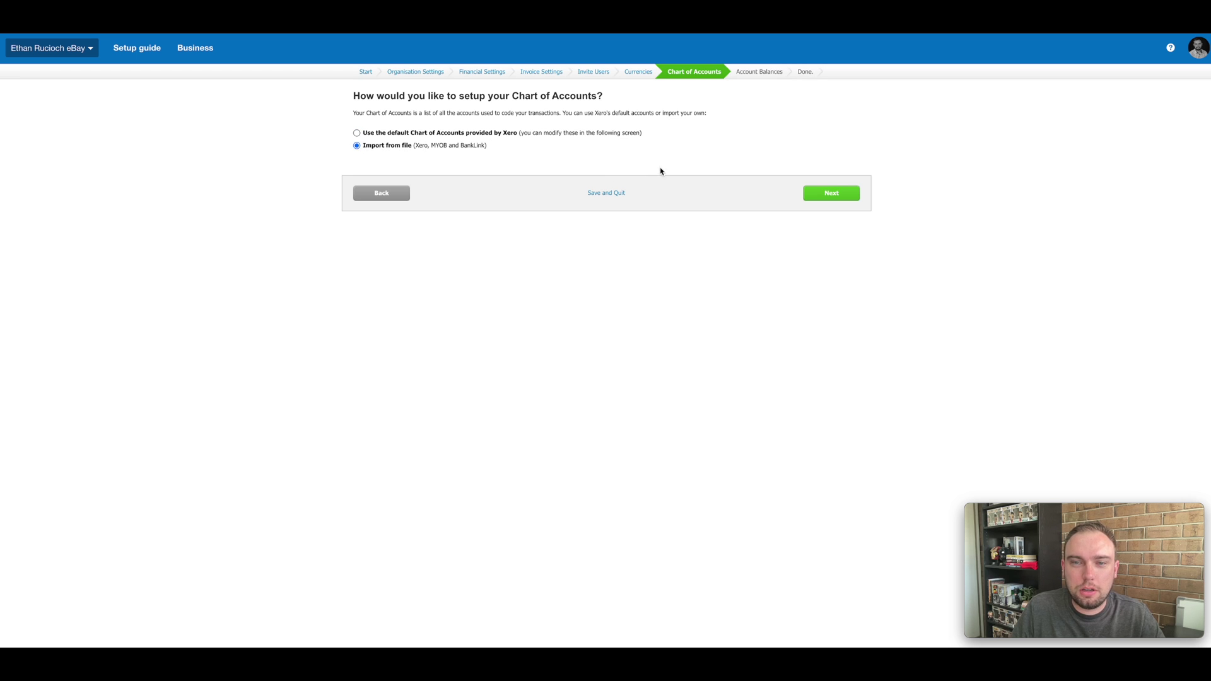
# Import the chart of accounts in Xero format from the file "Xero Master COA - Sole Trader (3).csv"
pyautogui.click(823, 194)
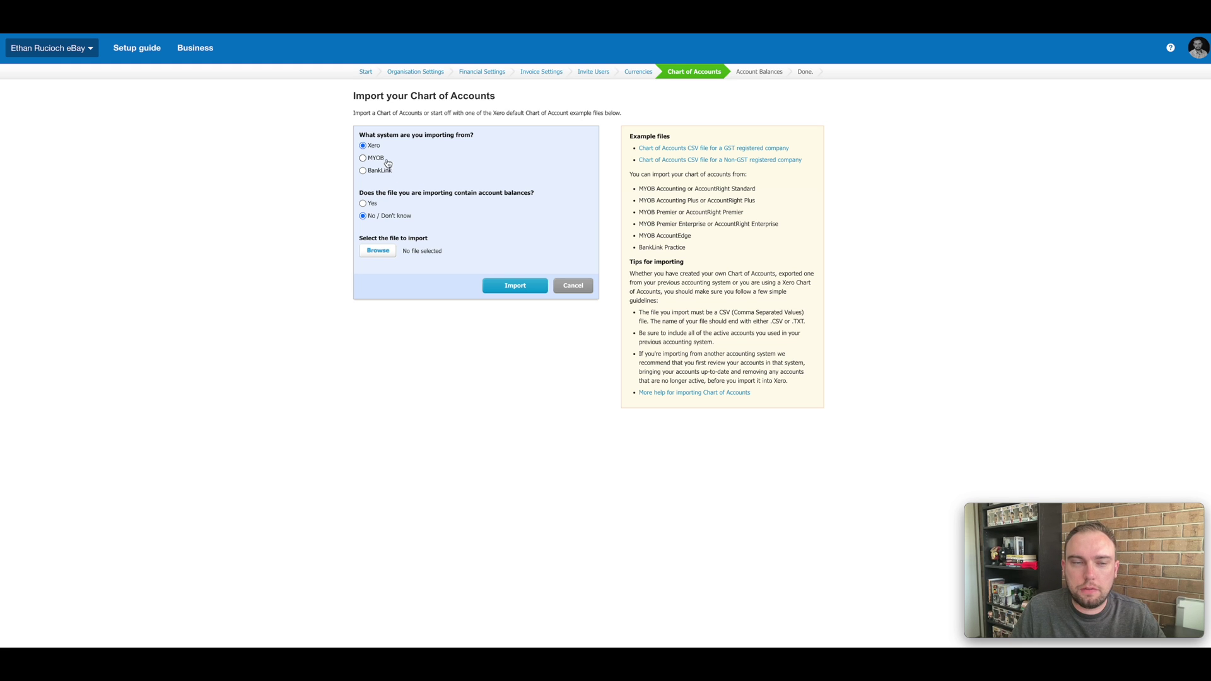
pyautogui.click(379, 252)
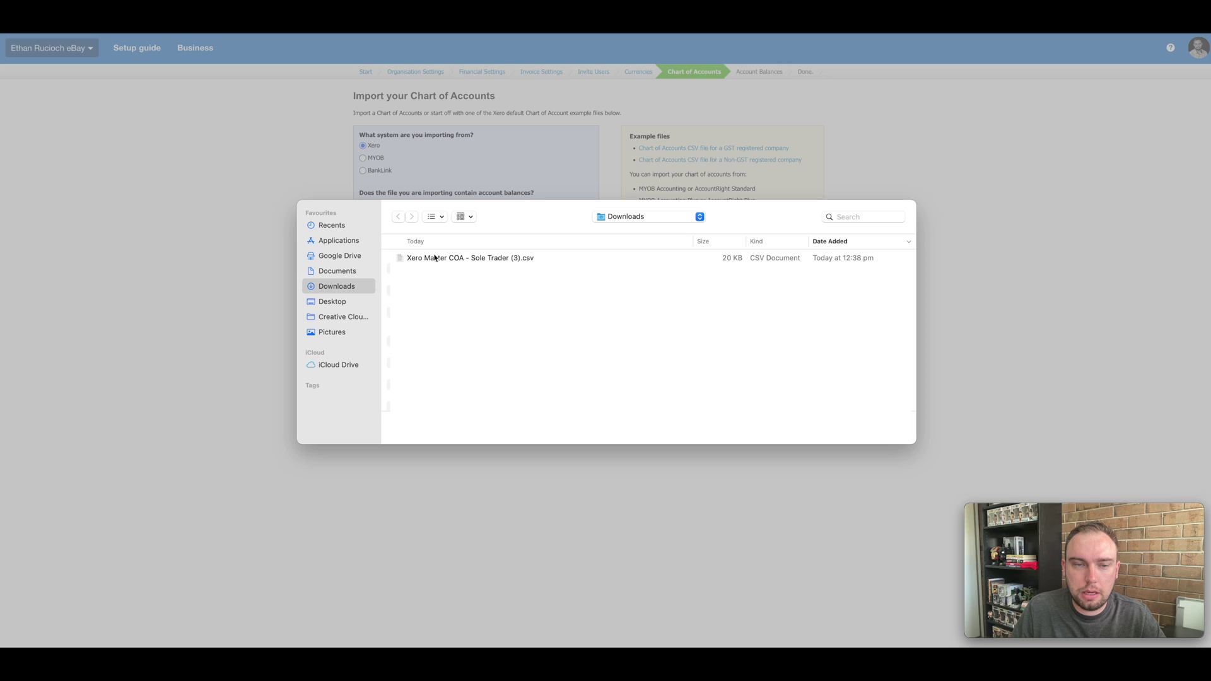
pyautogui.doubleClick(435, 257)
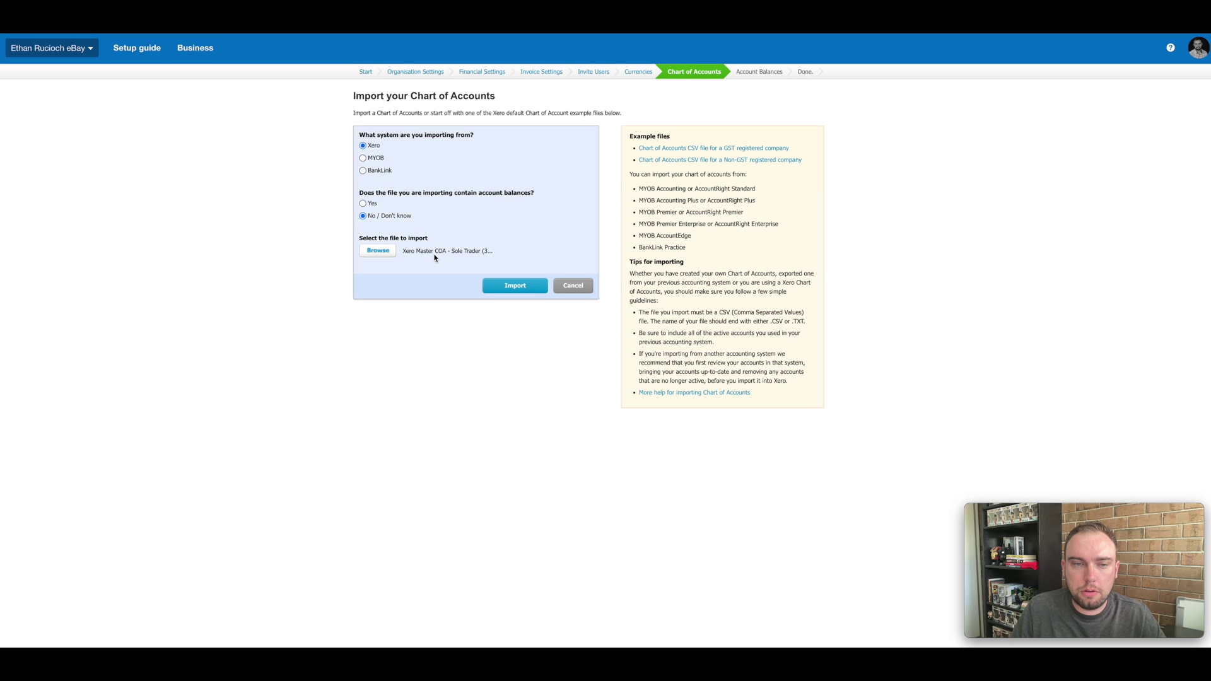
pyautogui.click(518, 288)
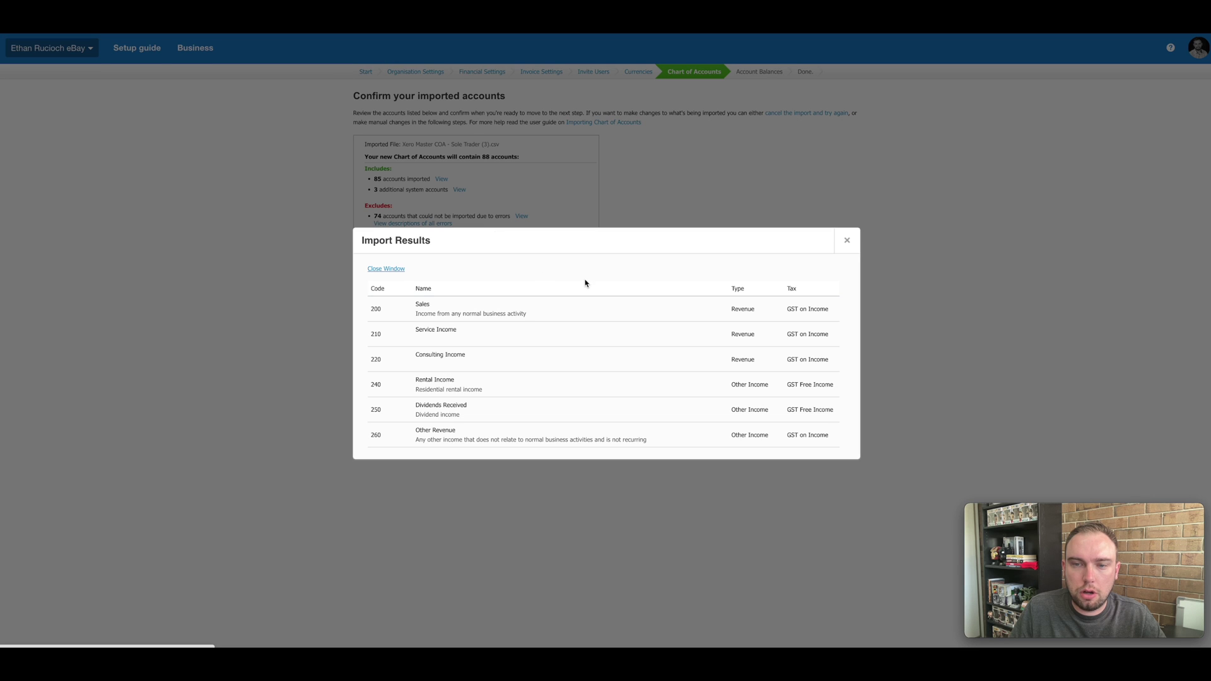
# Review the list of imported accounts in the import results and confirm the imported chart of accounts
pyautogui.scroll(-5, 603, 344)
pyautogui.scroll(-5, 596, 344)
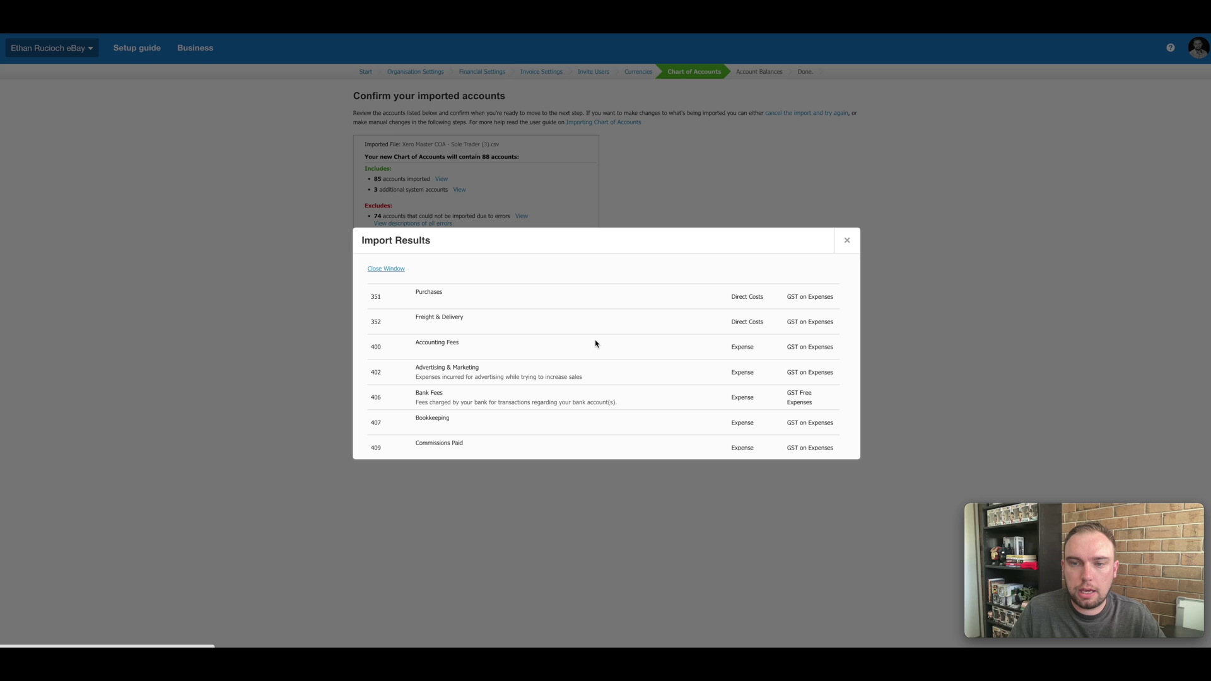
pyautogui.scroll(8, 784, 341)
pyautogui.scroll(-2, 801, 341)
pyautogui.scroll(3, 597, 307)
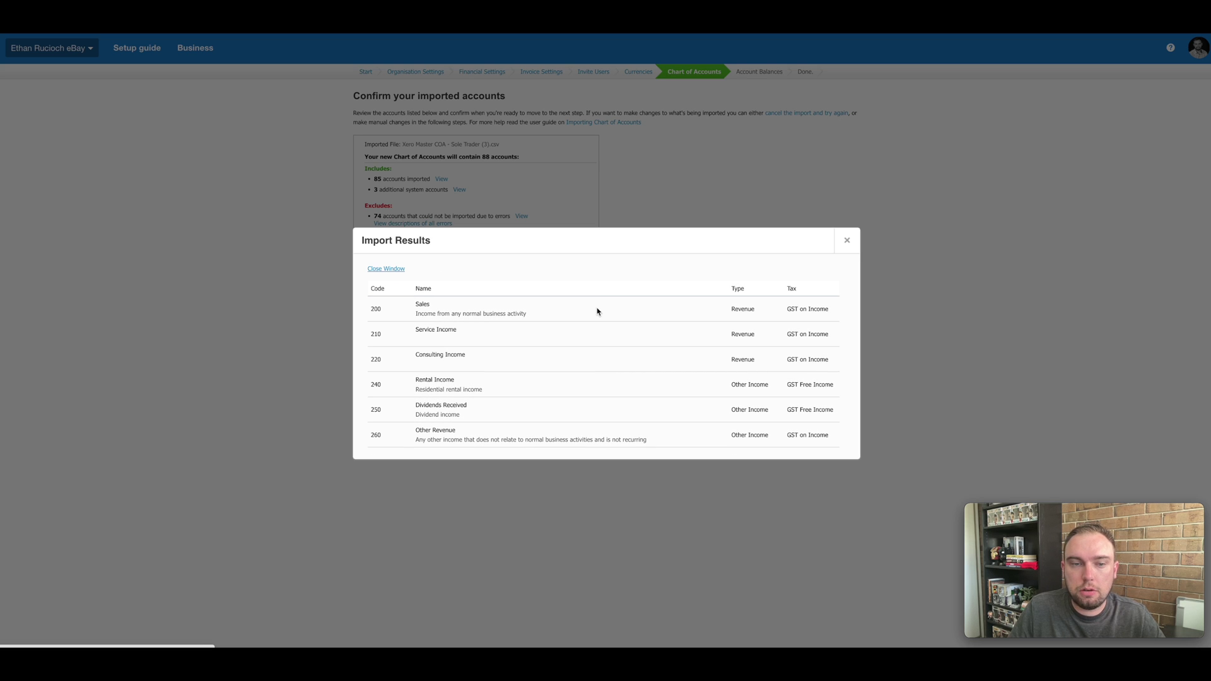
pyautogui.click(847, 240)
pyautogui.click(510, 279)
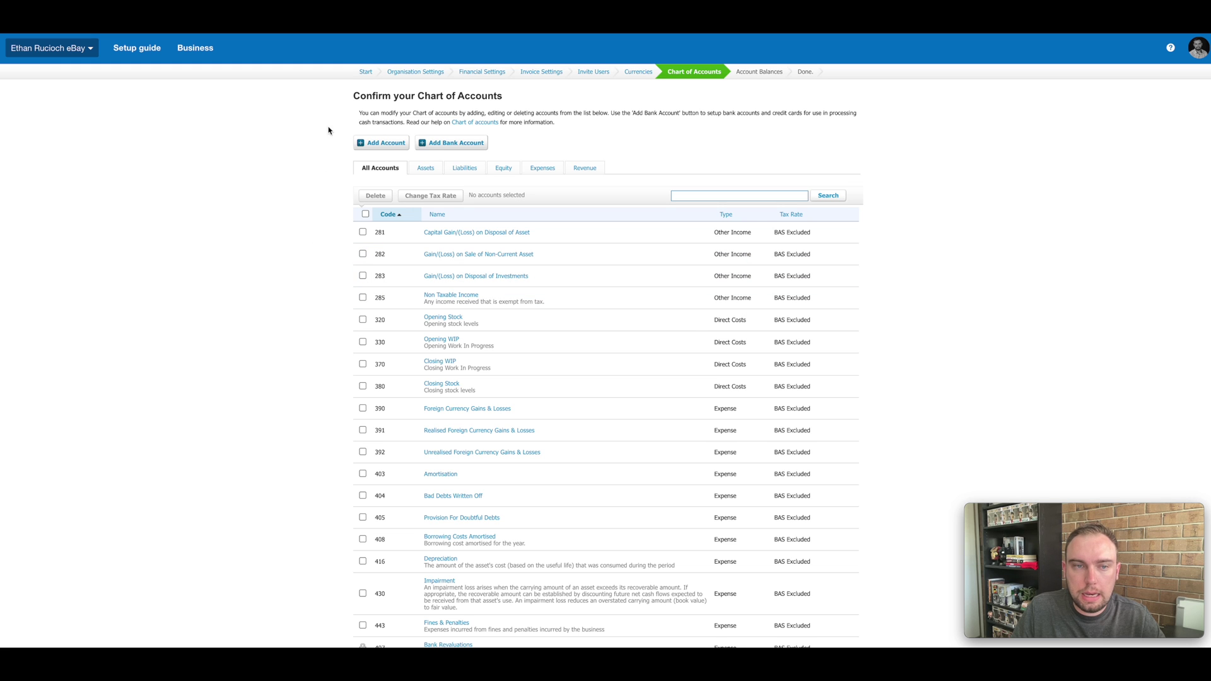
# Add a new account of type Sales with code 200, name "Sales" and tax setting BAS Excluded
pyautogui.click(375, 146)
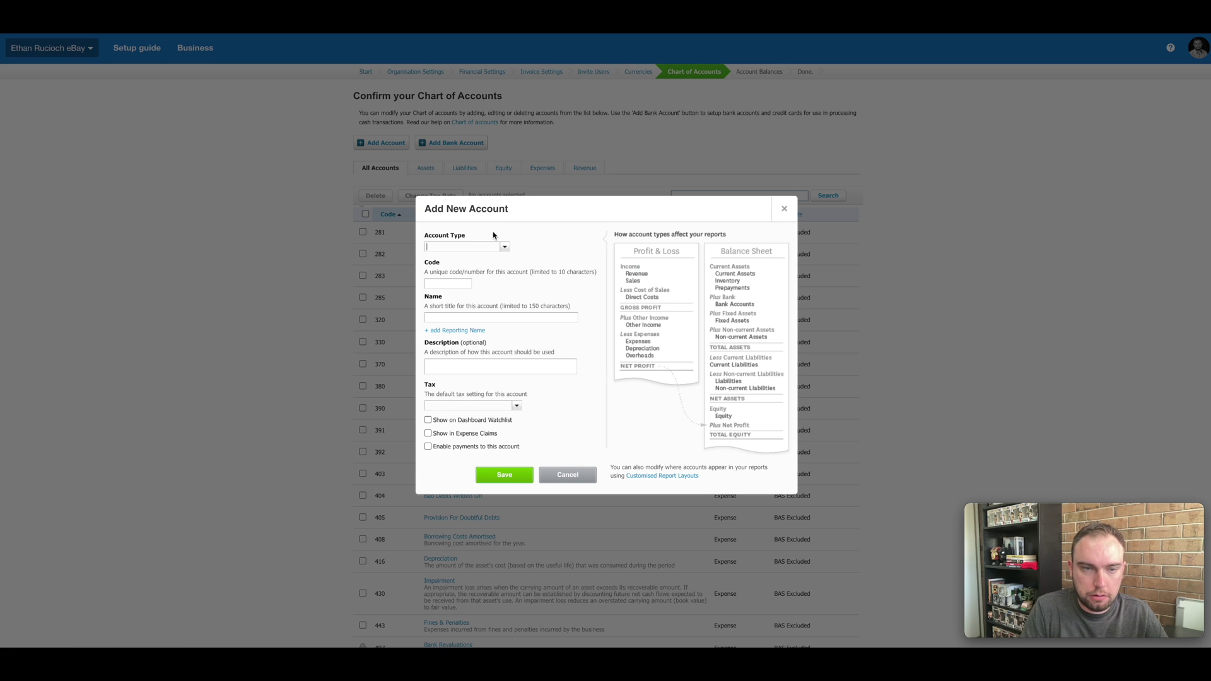
pyautogui.click(503, 245)
pyautogui.scroll(-5, 485, 284)
pyautogui.scroll(-5, 482, 306)
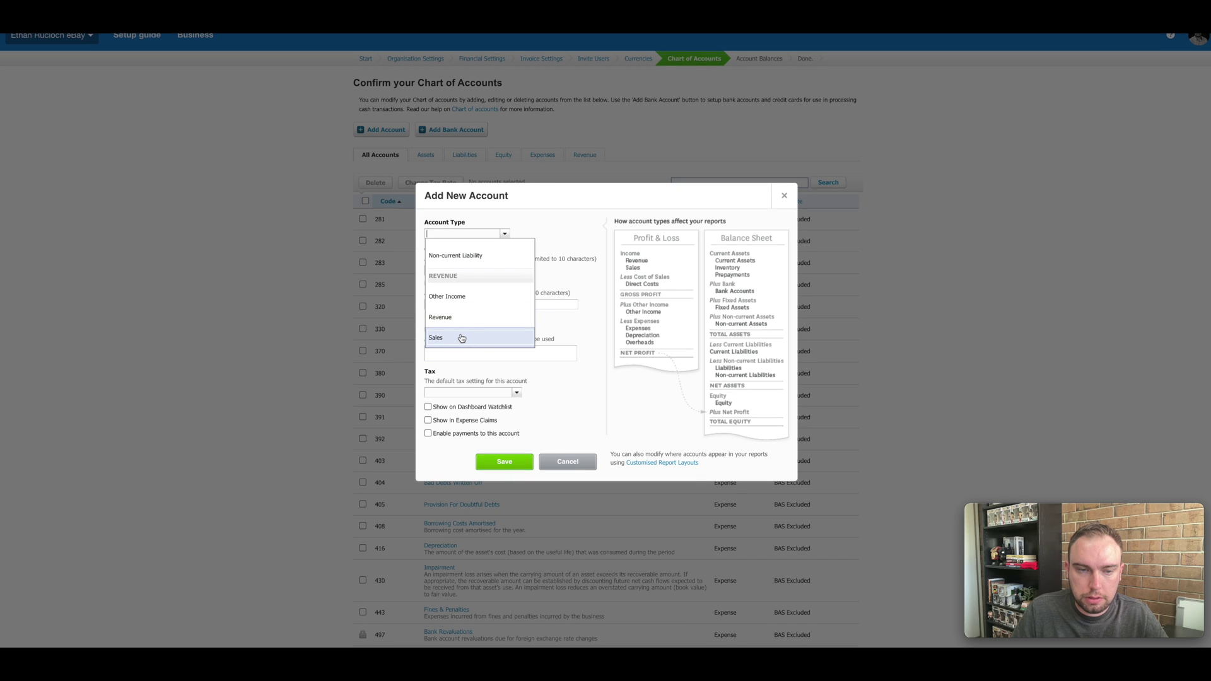
pyautogui.click(461, 338)
pyautogui.click(454, 273)
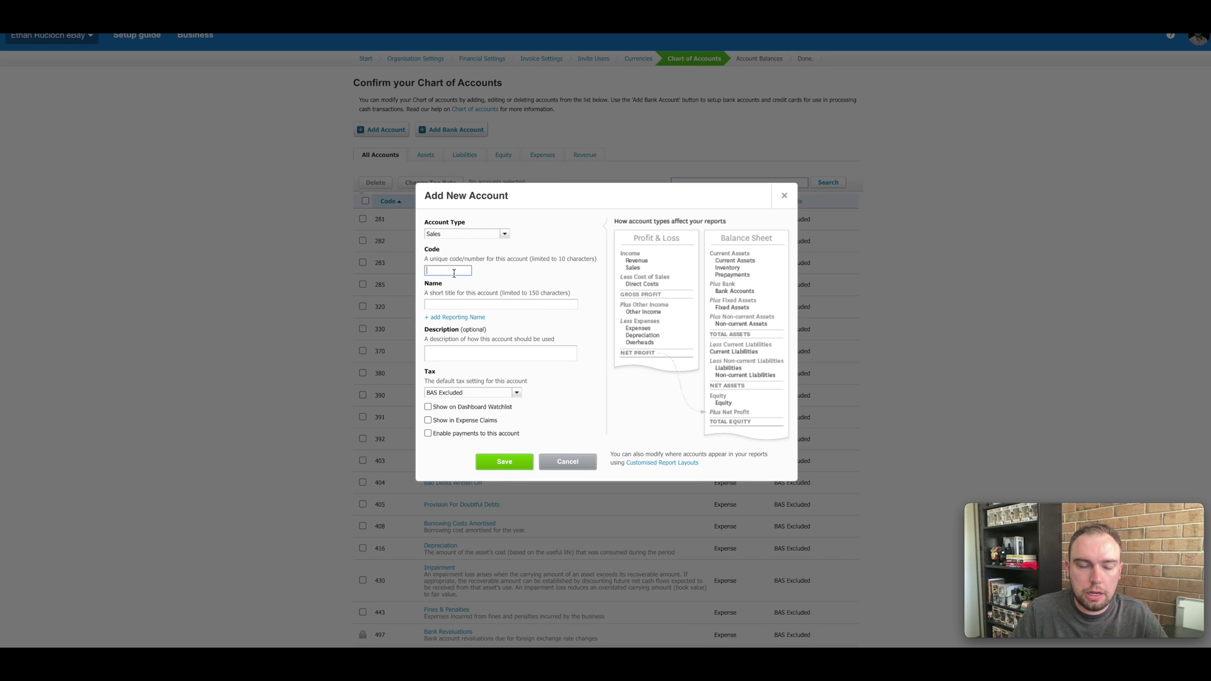
pyautogui.press('Tab')
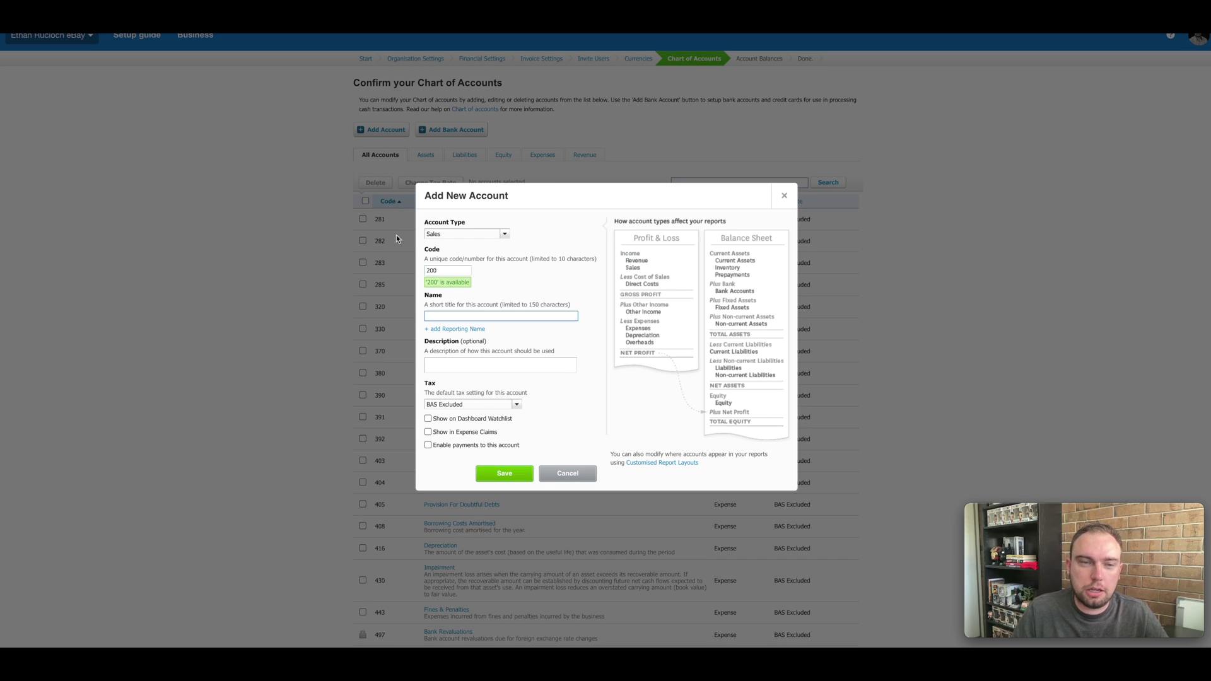
pyautogui.write('Sales')
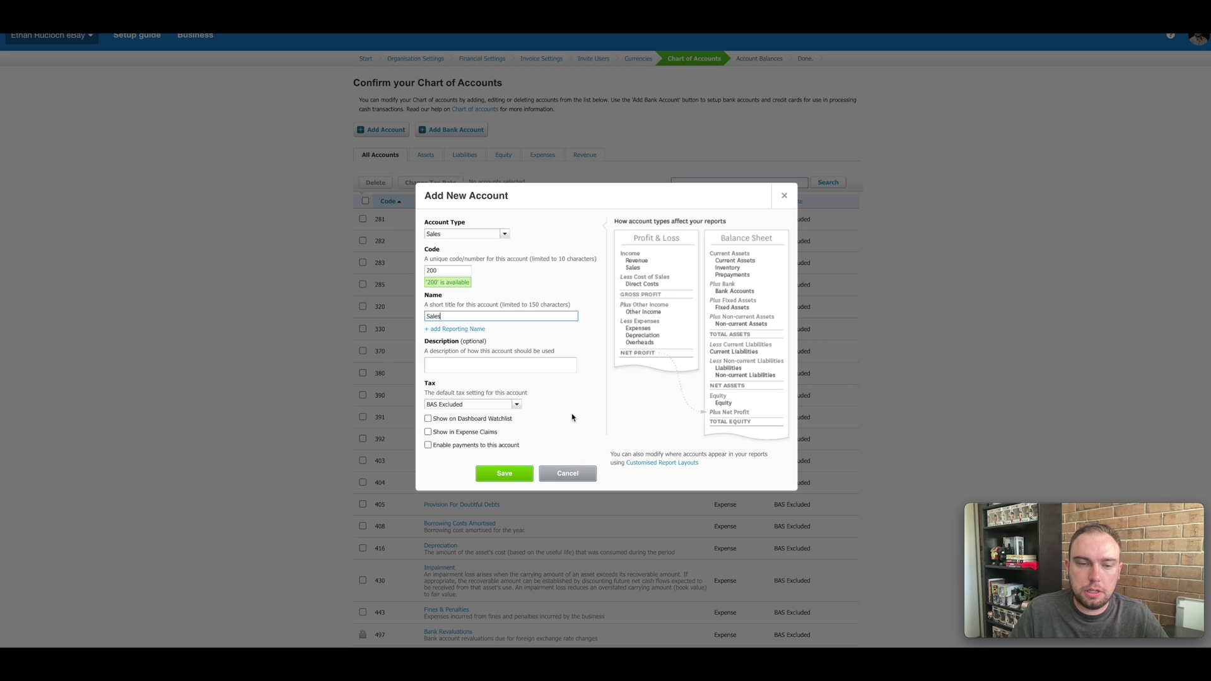
pyautogui.click(511, 405)
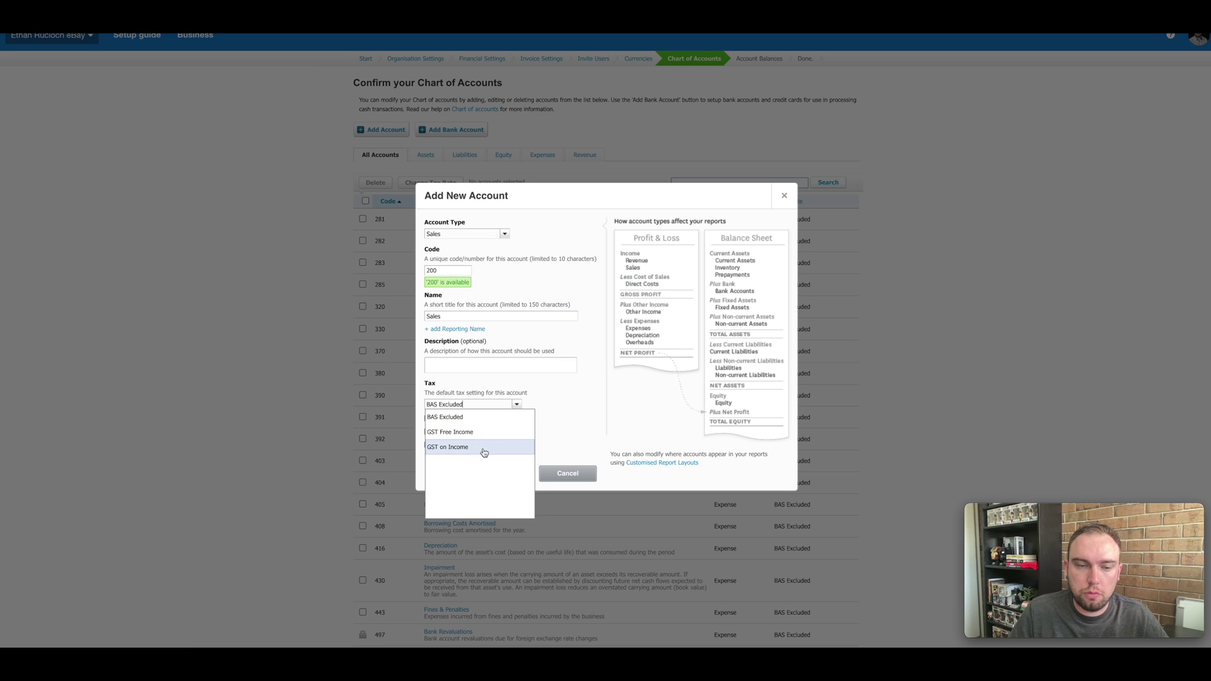
pyautogui.click(580, 394)
pyautogui.click(519, 475)
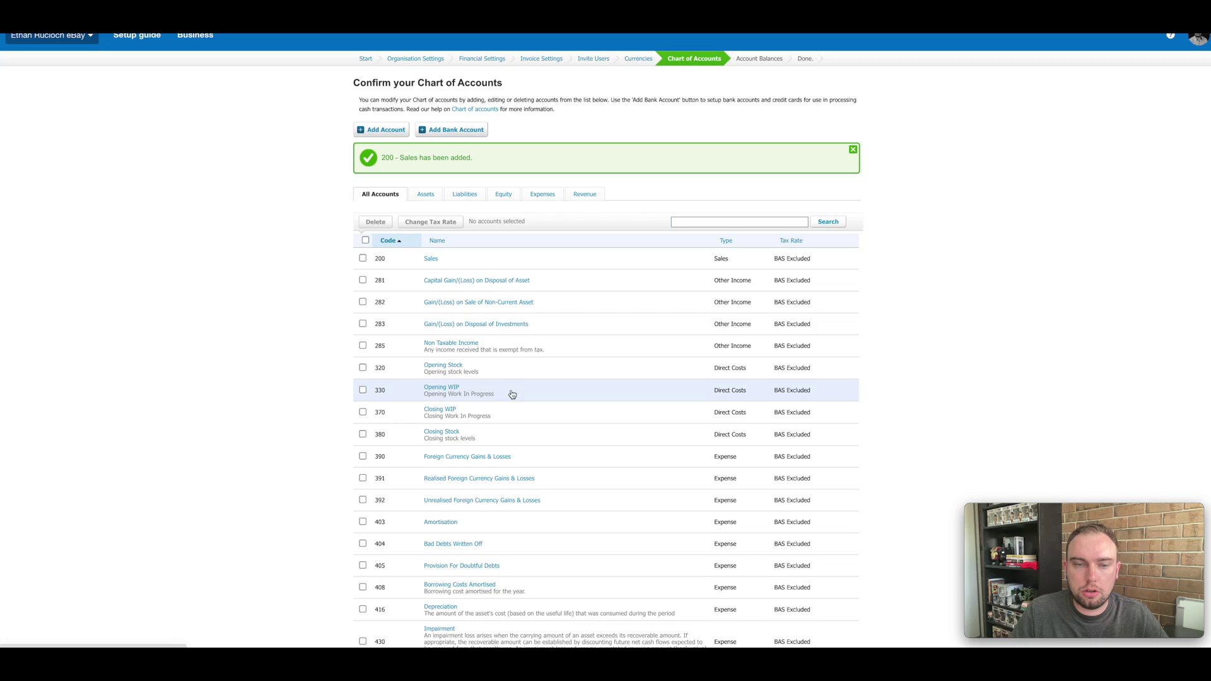
# Look through the whole chart of accounts and continue to the account balances without adding a bank account
pyautogui.scroll(-15, 505, 395)
pyautogui.scroll(-10, 507, 395)
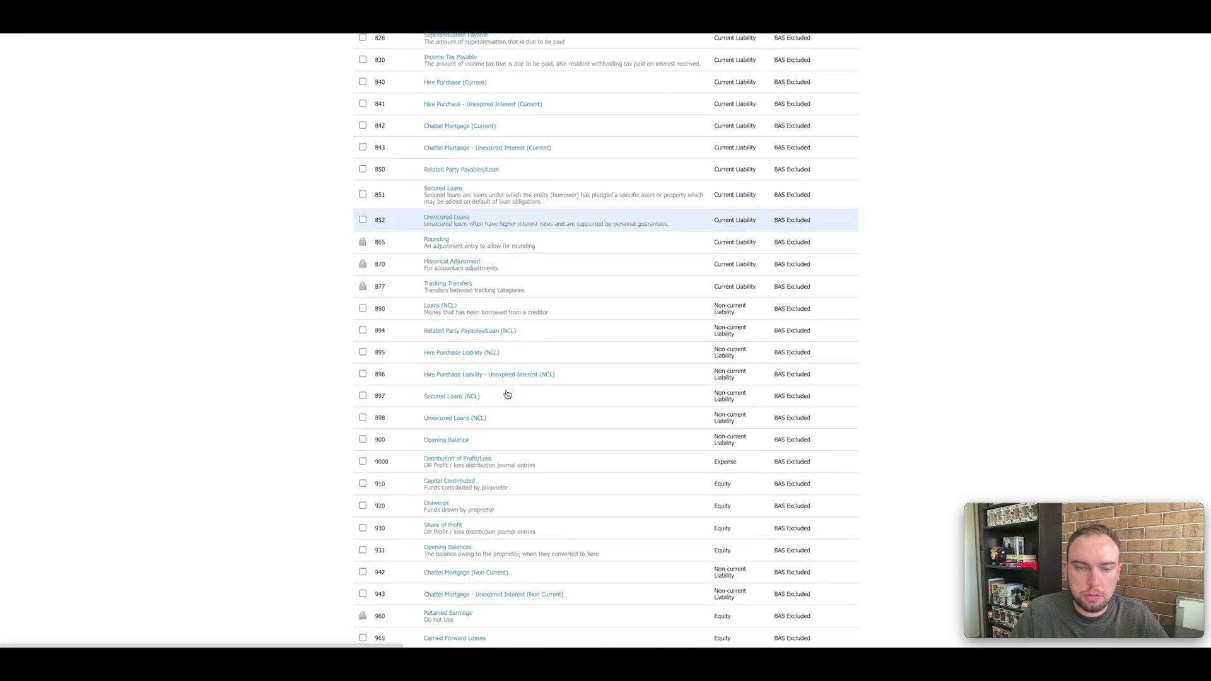
pyautogui.scroll(20, 536, 404)
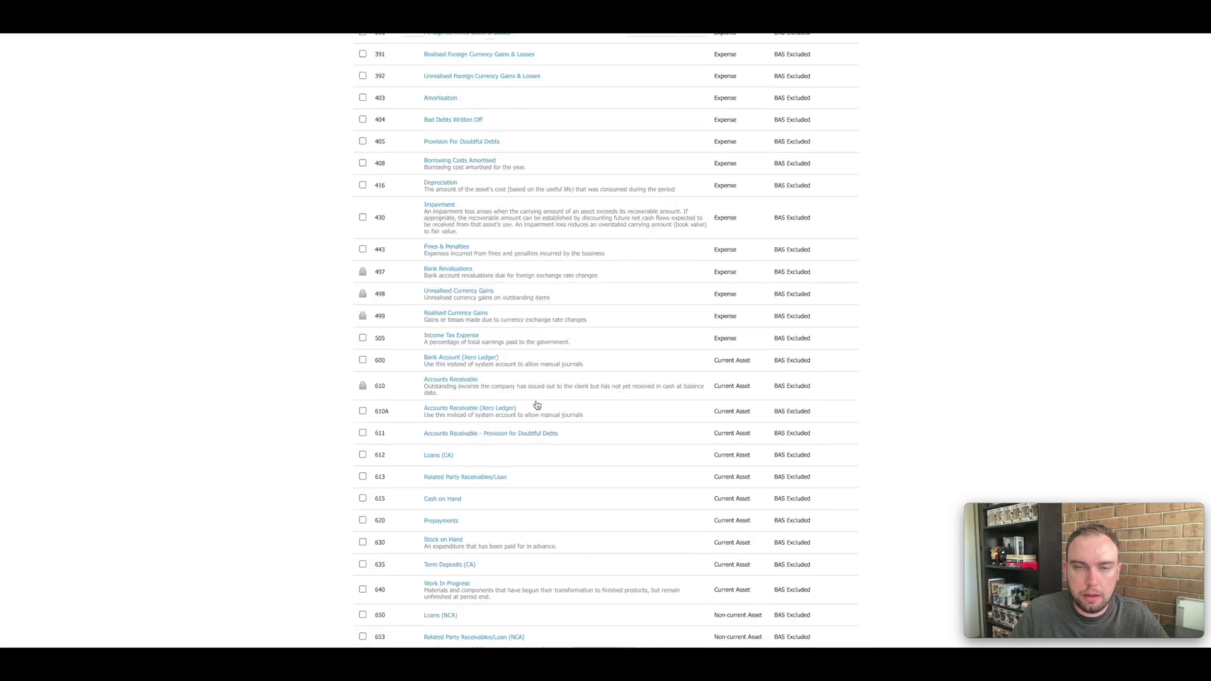
pyautogui.scroll(-12, 830, 560)
pyautogui.scroll(-10, 839, 573)
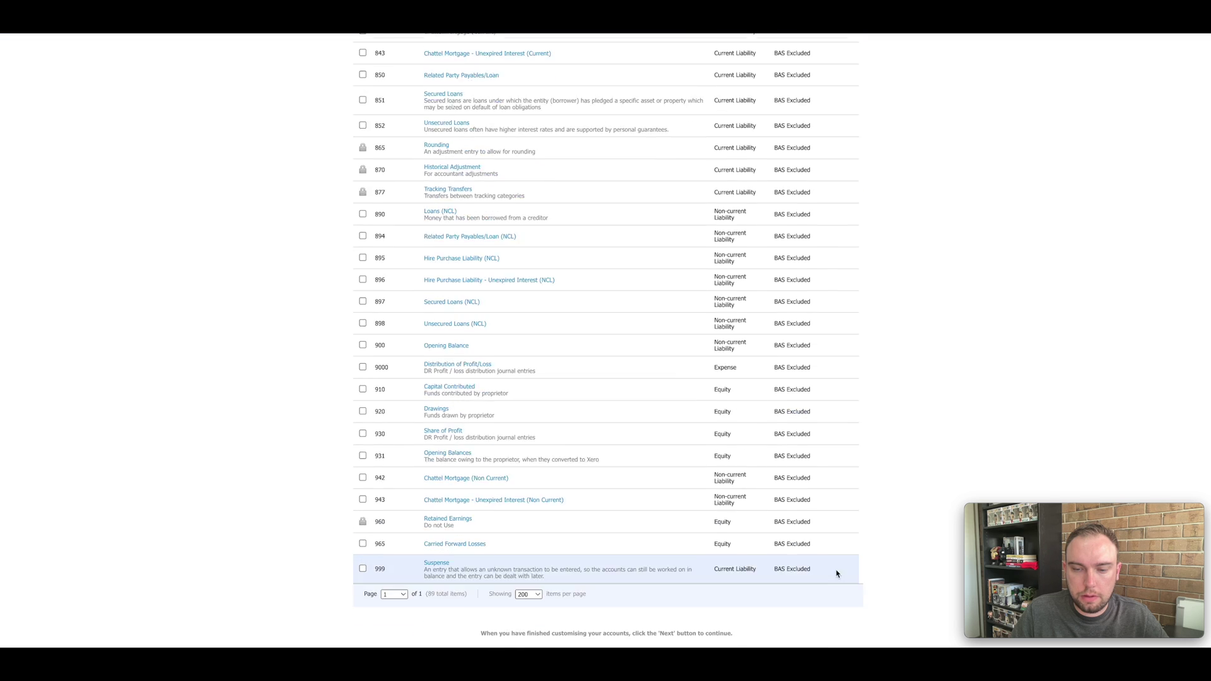
pyautogui.click(831, 616)
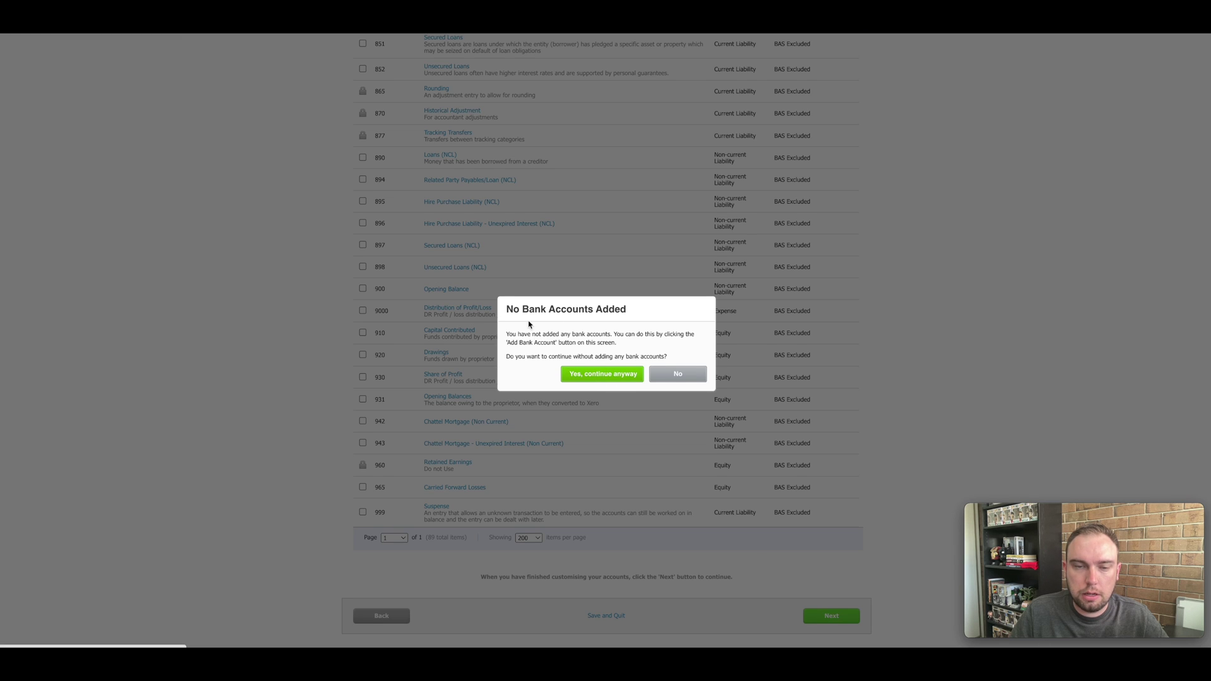
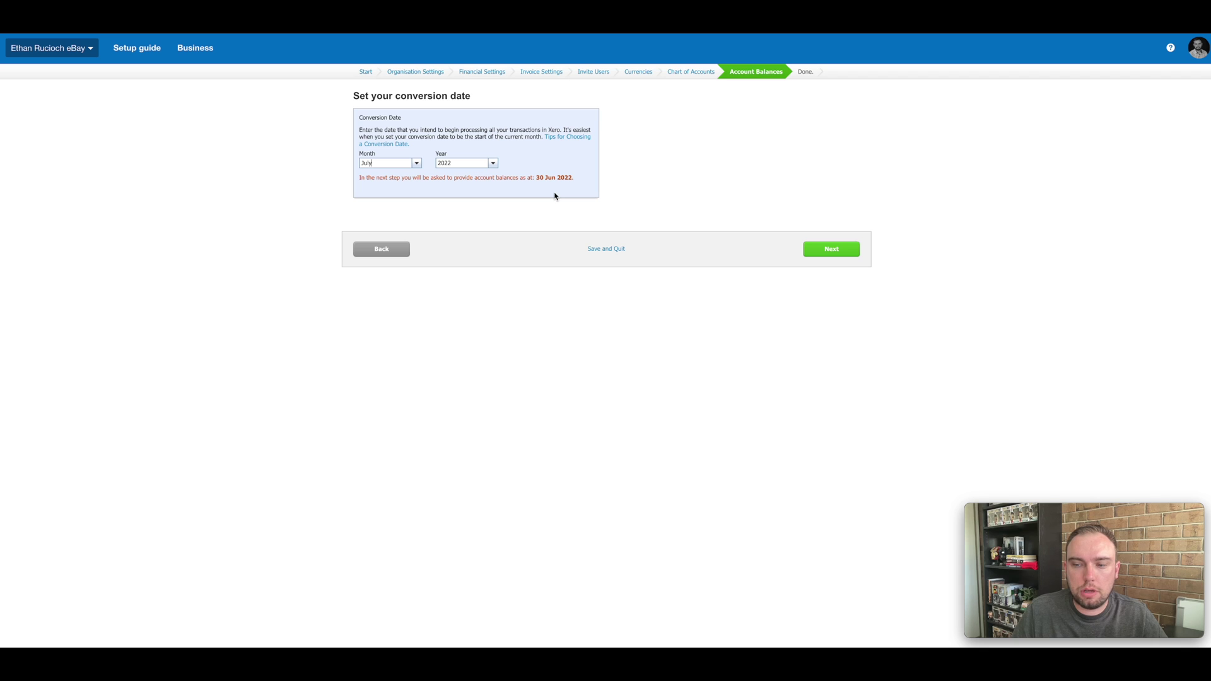
# Continue with a July 2022 conversion date and show all accounts in the account balances list
pyautogui.click(832, 249)
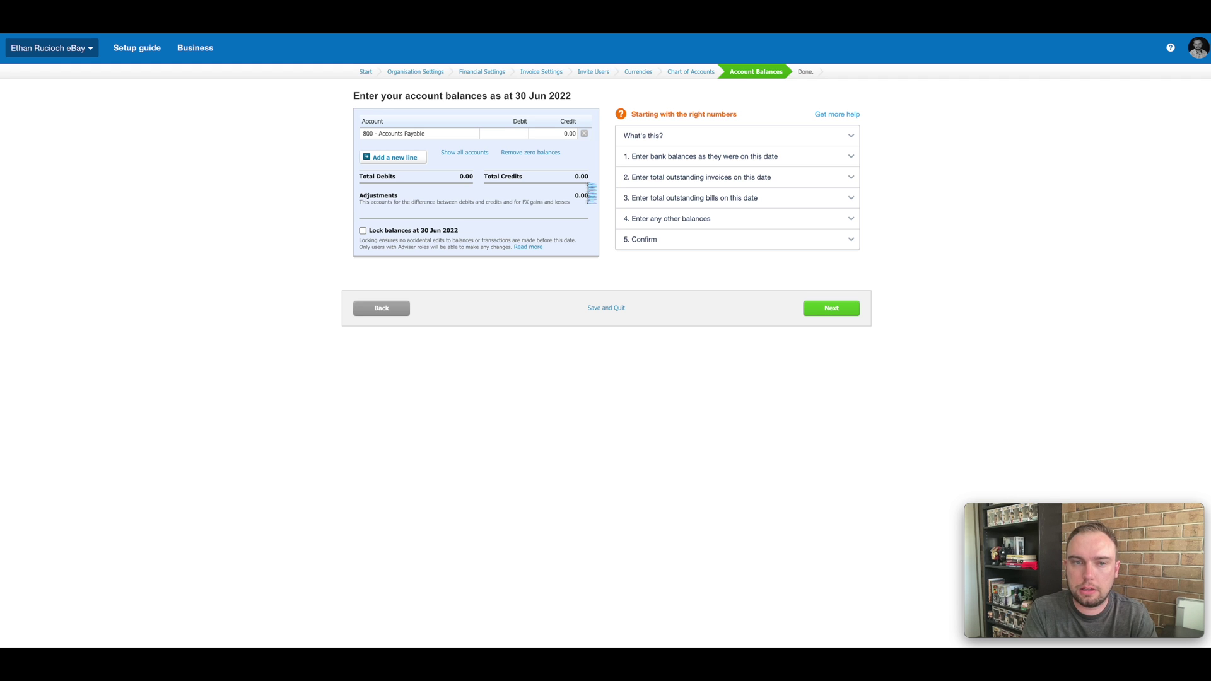
pyautogui.click(474, 153)
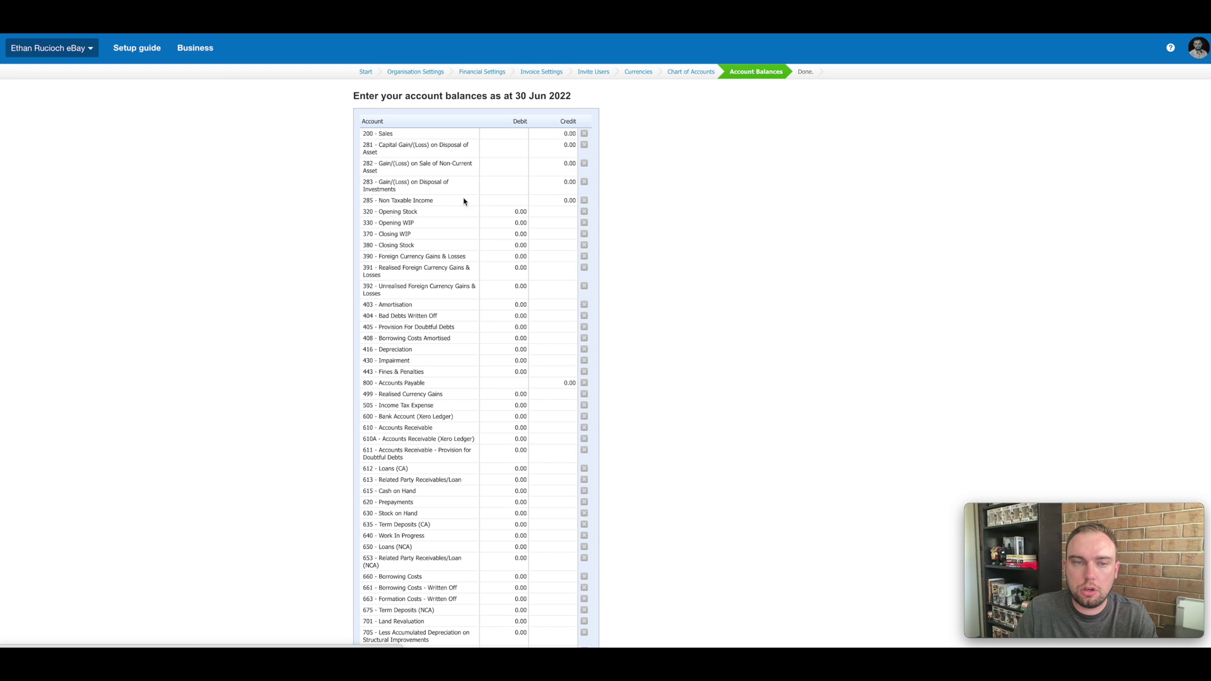
# Look through the account balances as at 30 Jun 2022, leave them at zero and finish the organisation setup
pyautogui.scroll(-10, 531, 202)
pyautogui.scroll(4, 531, 247)
pyautogui.scroll(7, 531, 247)
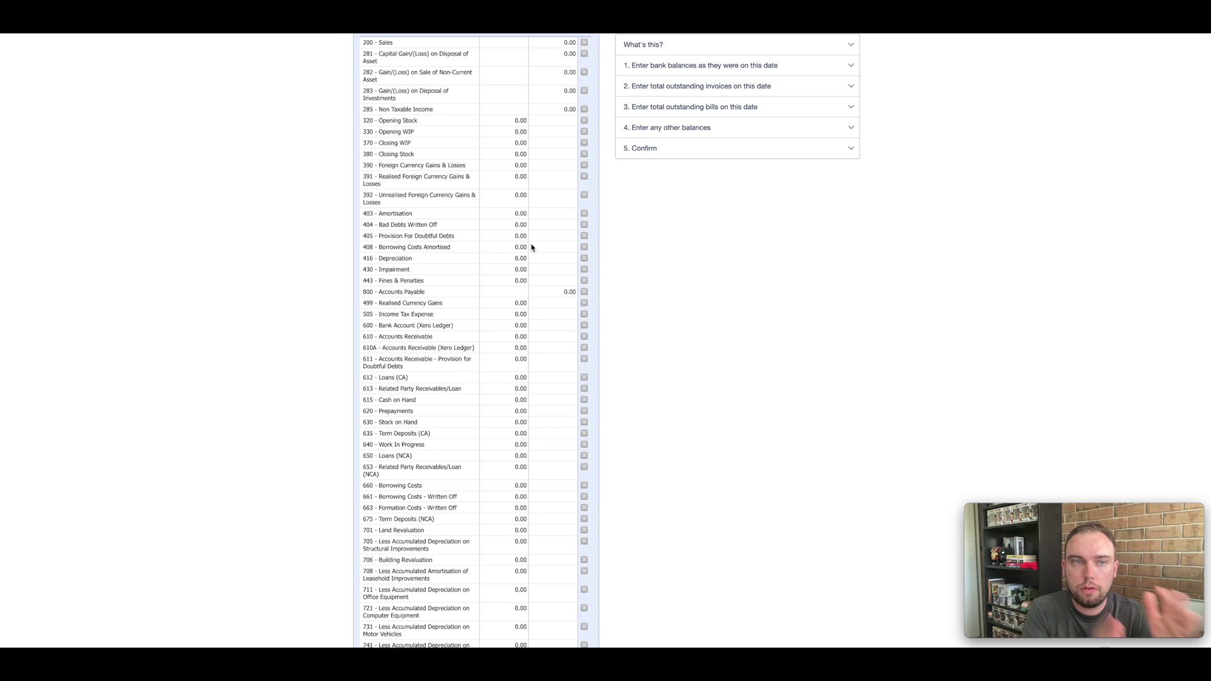
pyautogui.scroll(2, 531, 247)
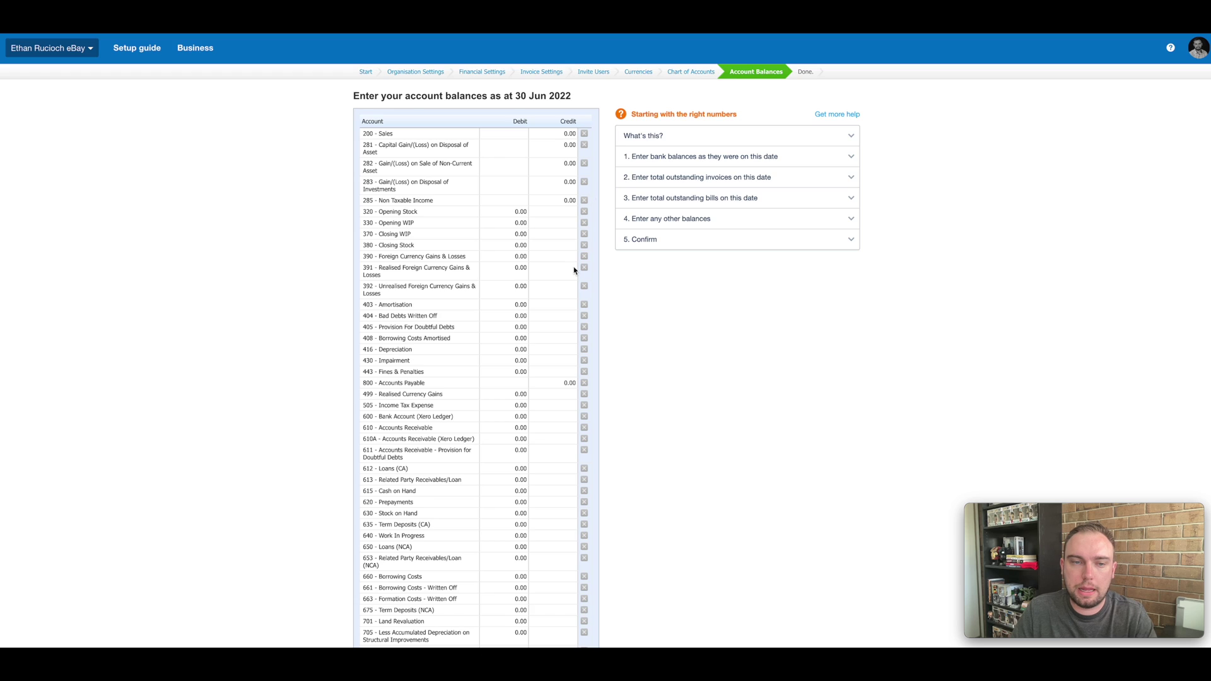
pyautogui.scroll(-13, 576, 270)
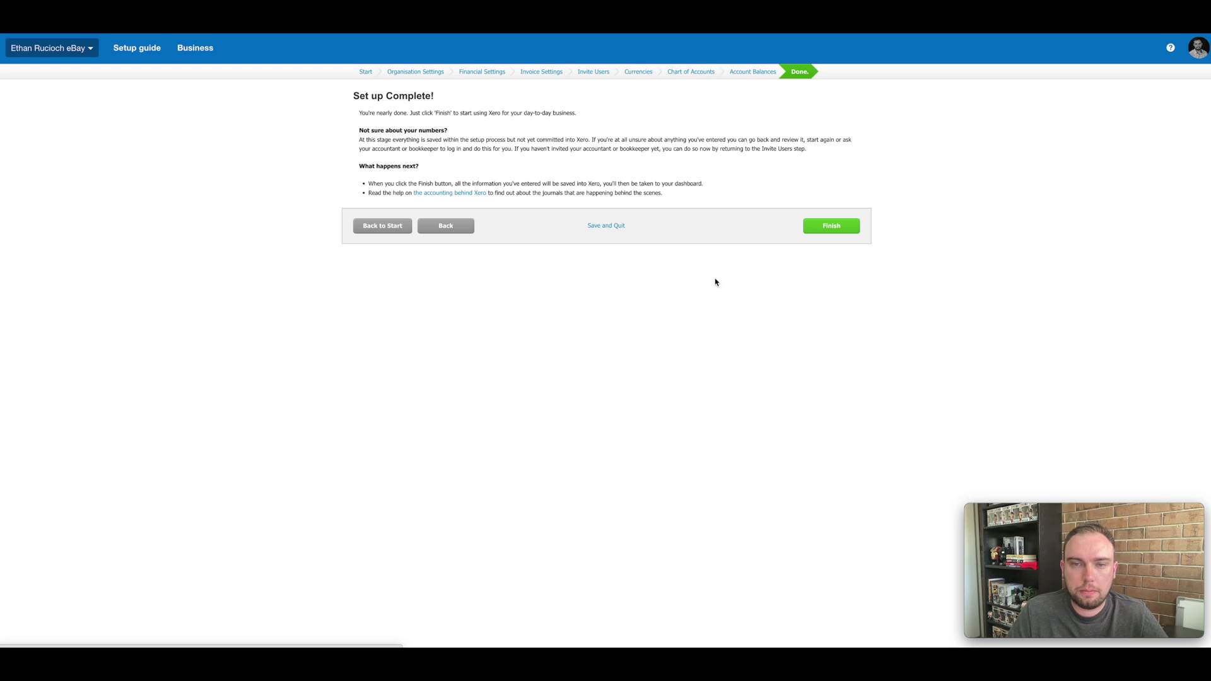
pyautogui.click(840, 229)
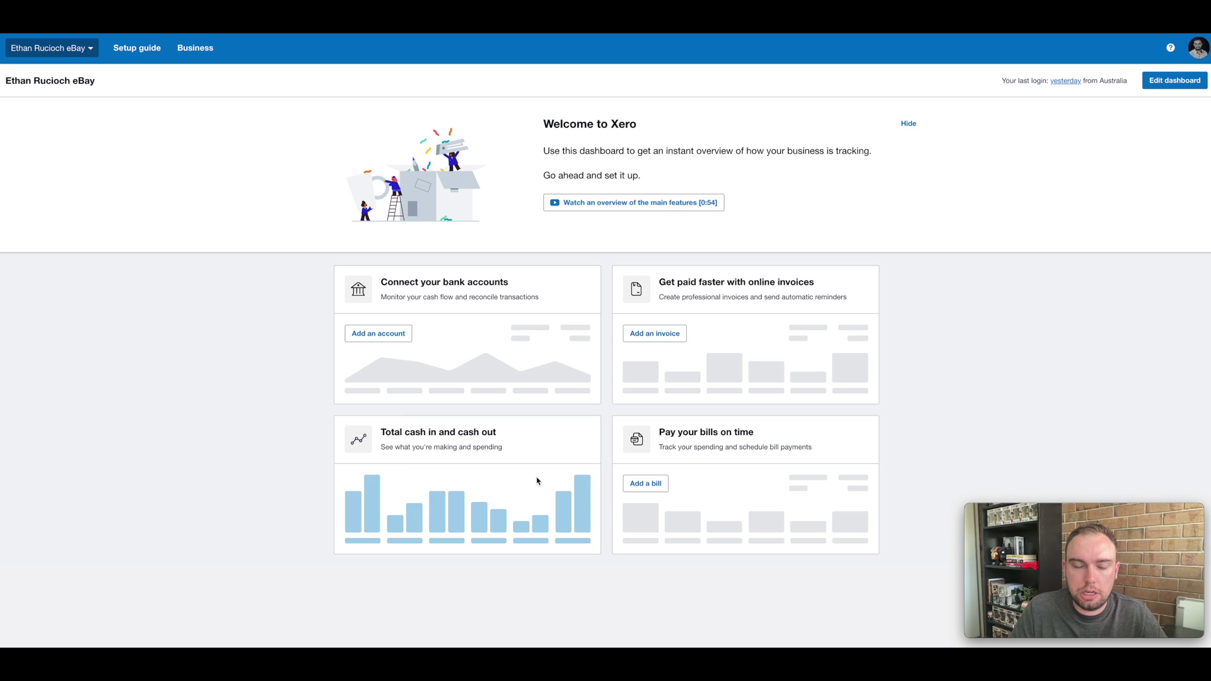
# Add a National Australia Bank NAB (AU) account named "Business Account" with the account type Everyday (day-to-day)
pyautogui.click(680, 336)
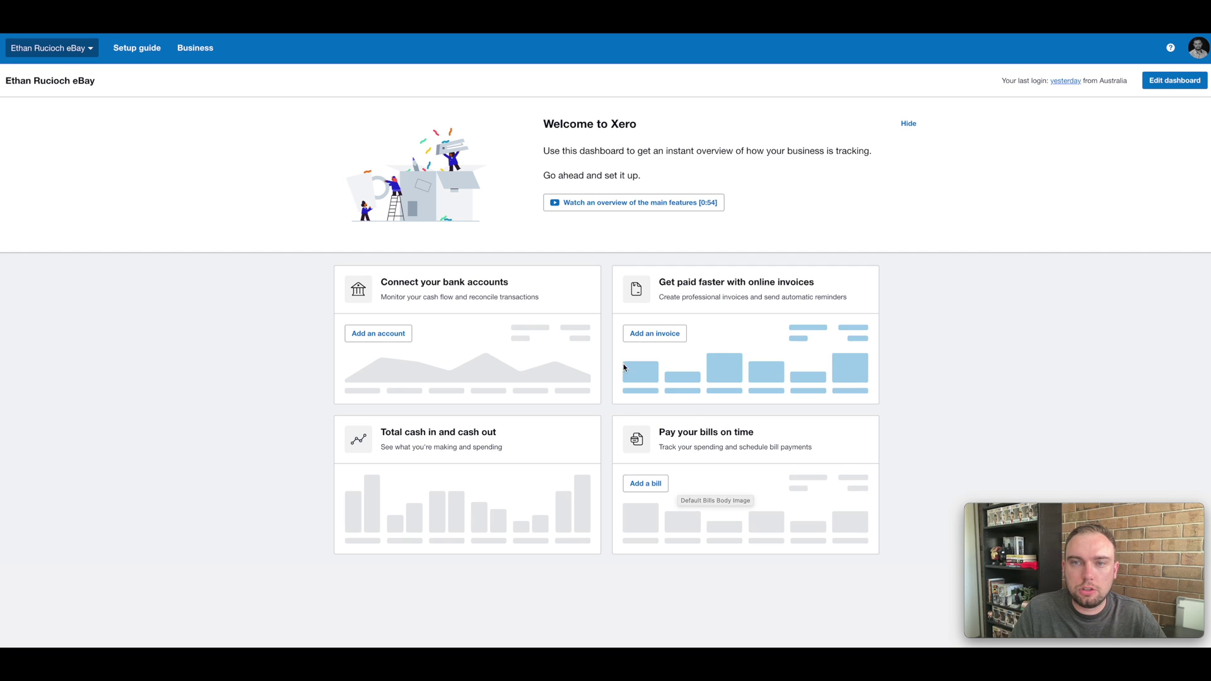
pyautogui.click(391, 338)
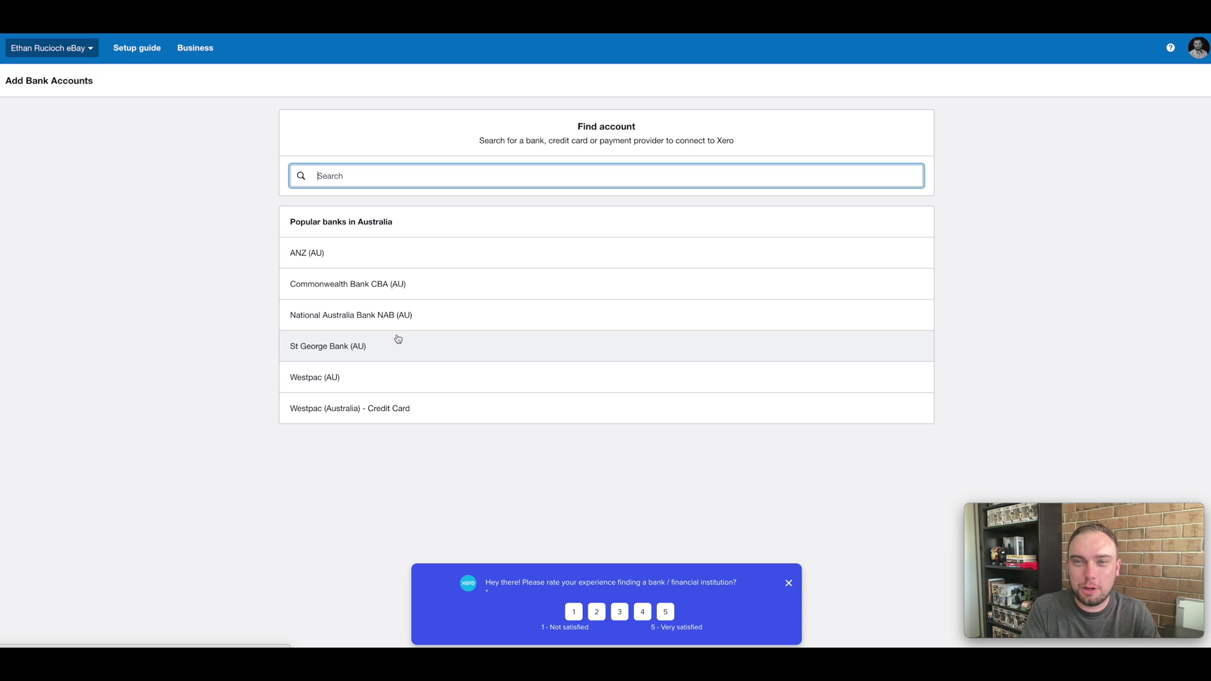
pyautogui.click(372, 322)
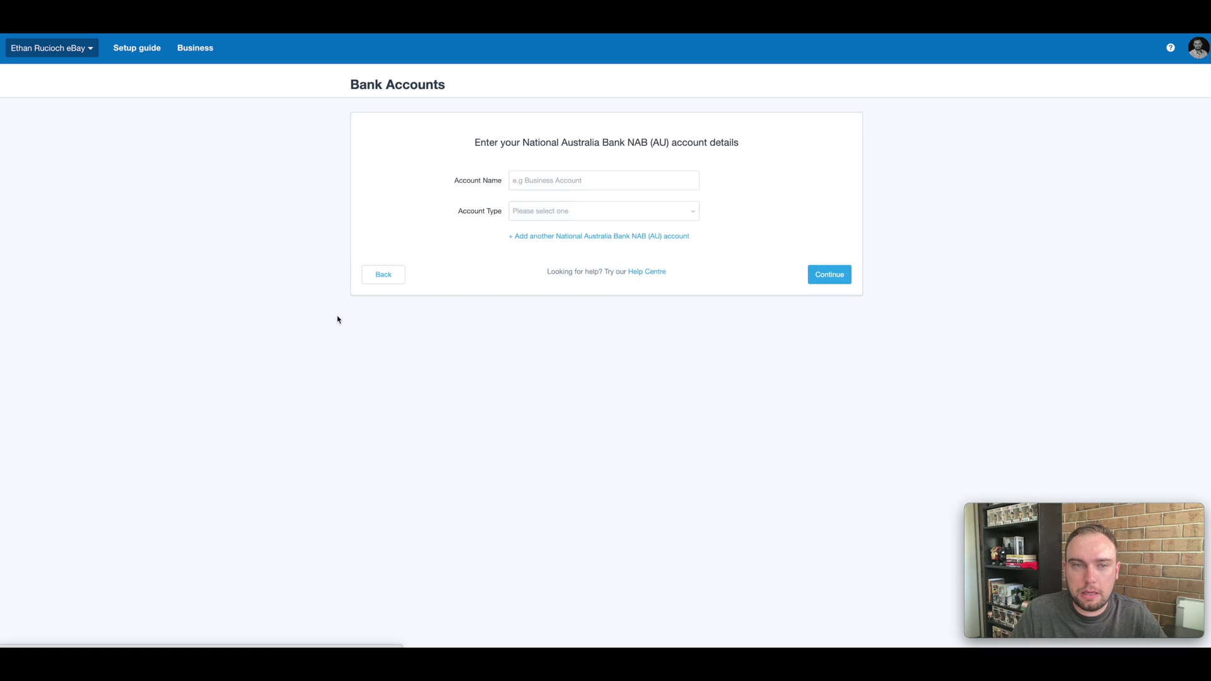
pyautogui.click(574, 182)
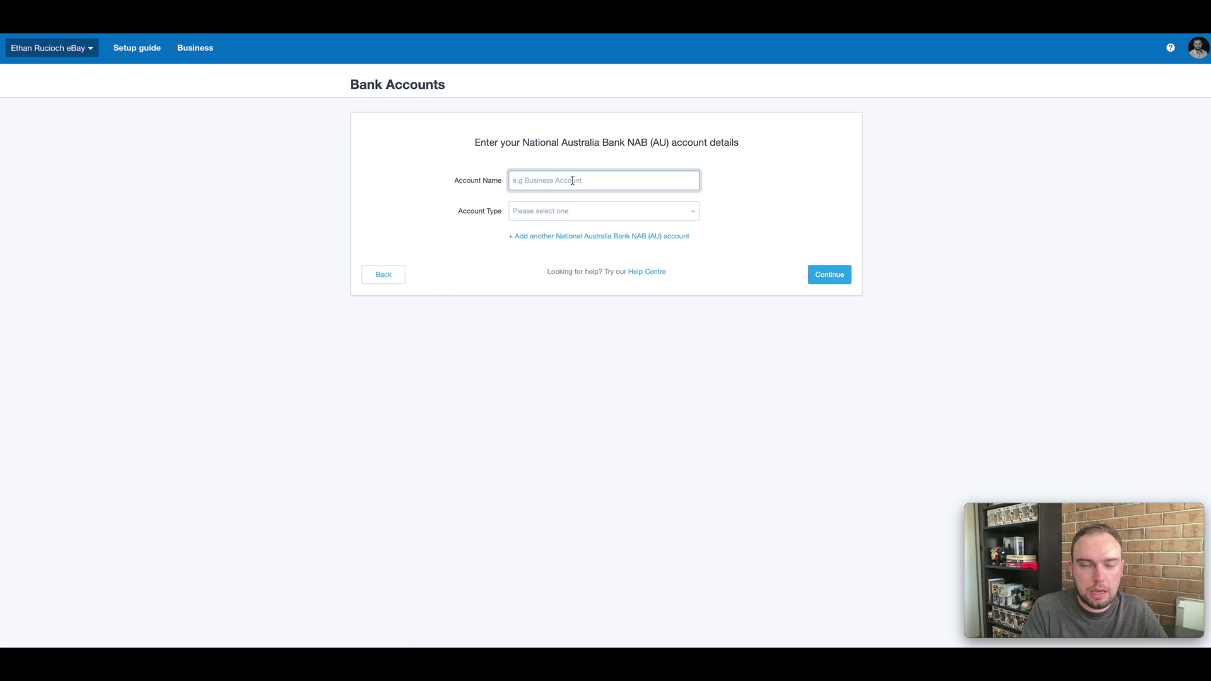
pyautogui.write('Business Account')
pyautogui.click(599, 212)
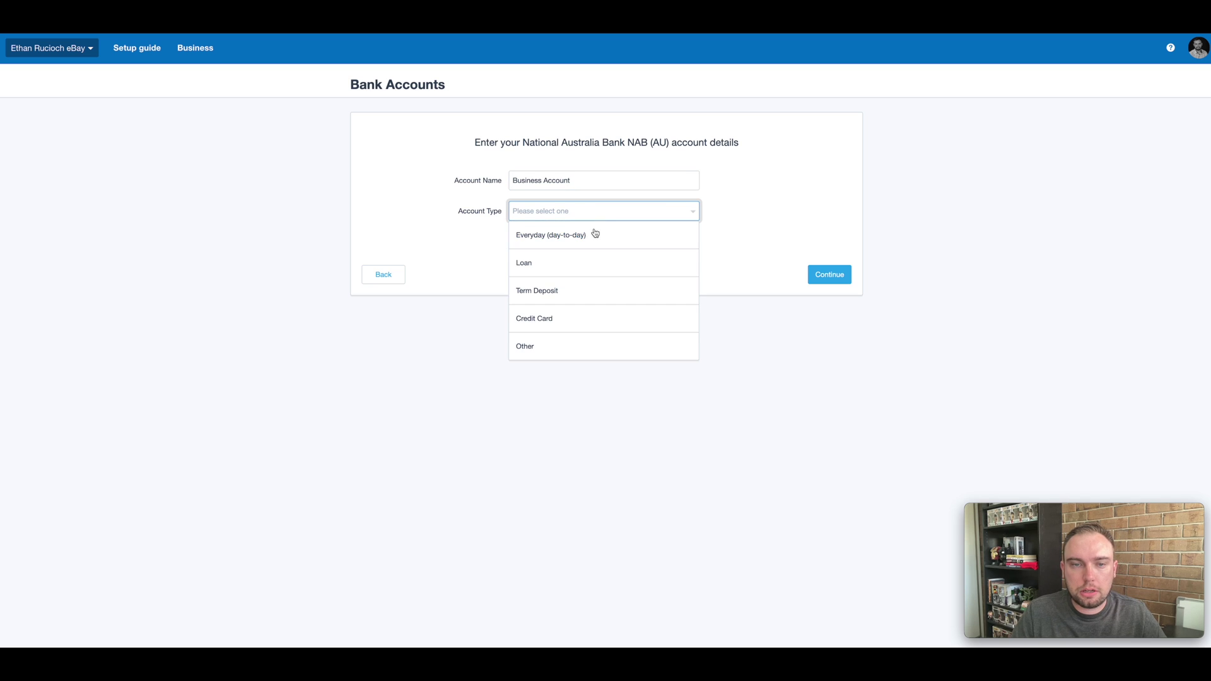
pyautogui.click(554, 234)
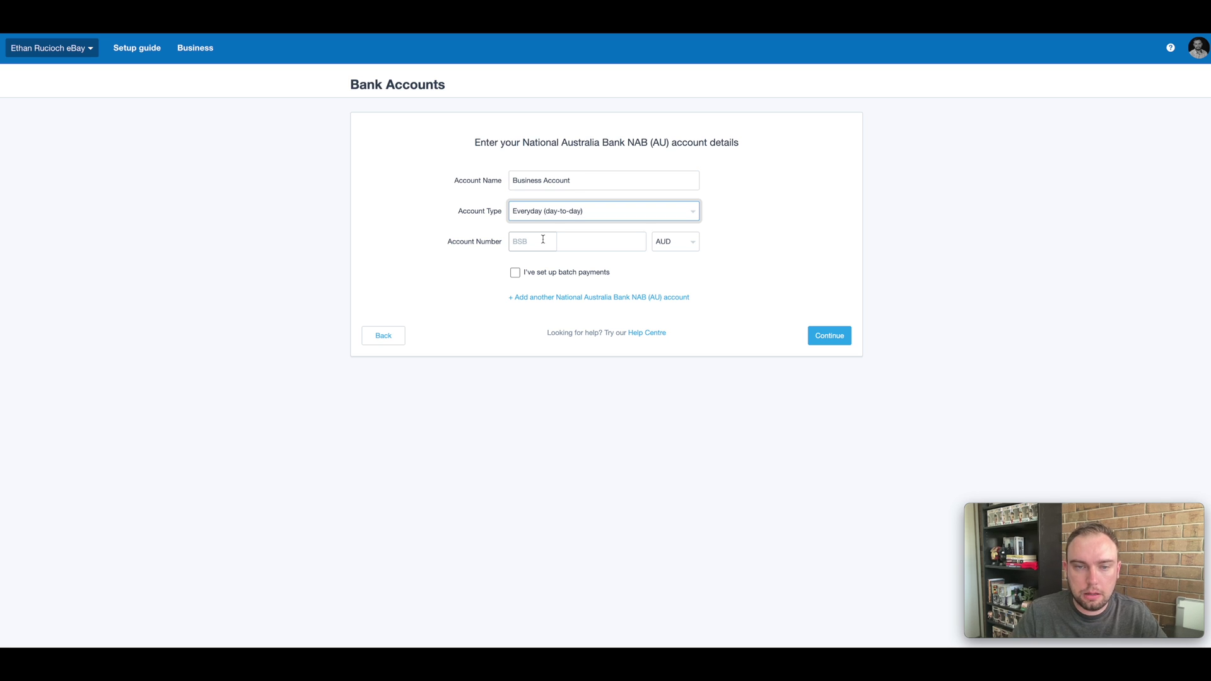
pyautogui.click(542, 239)
pyautogui.click(835, 340)
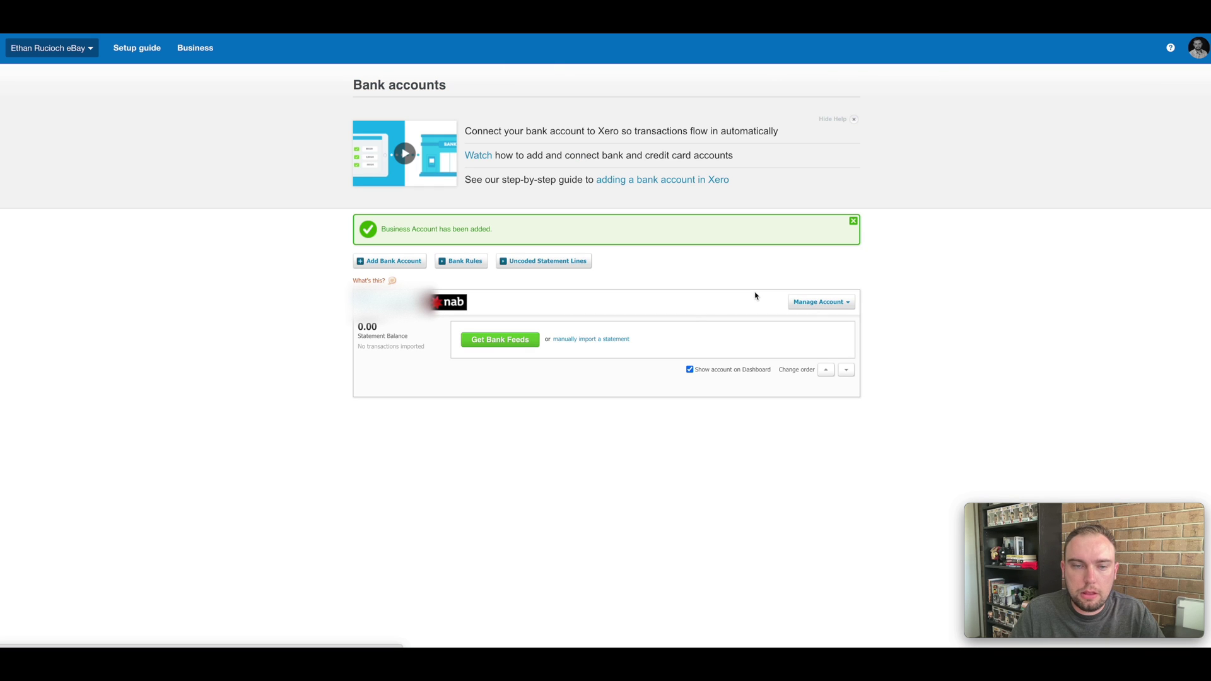
# Request bank feeds for the Business Account, read how to apply for a NAB feed and open the NAB Internet Banking login
pyautogui.click(499, 347)
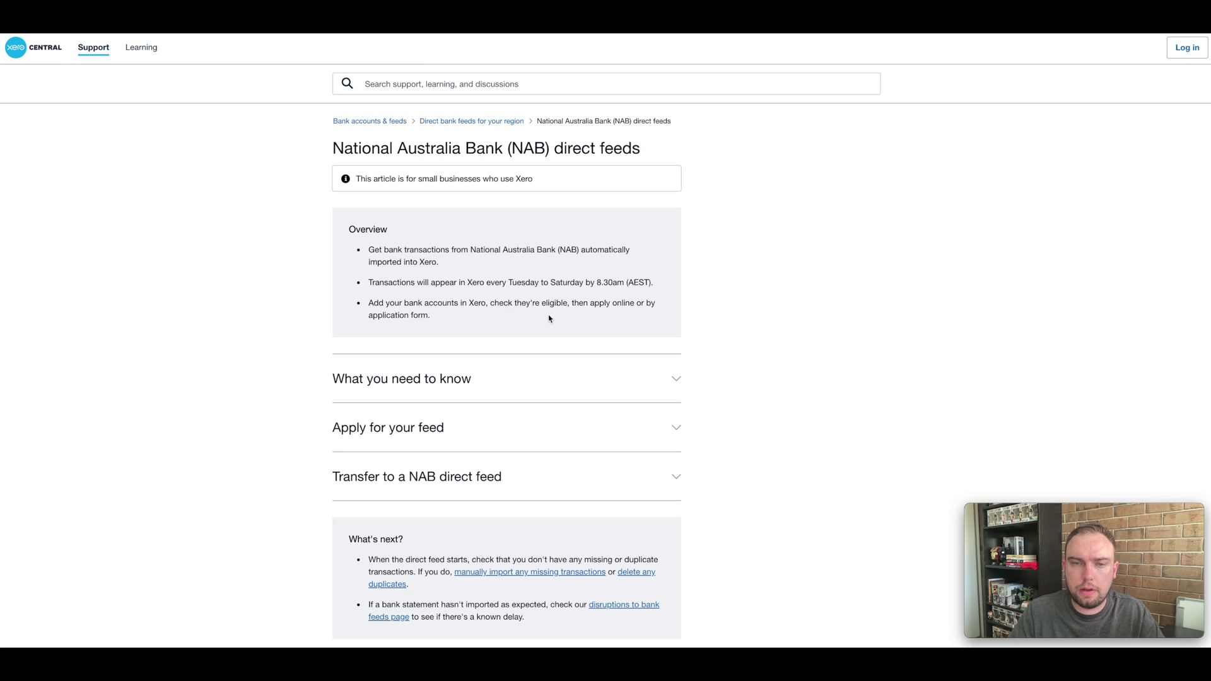
pyautogui.scroll(-1, 546, 353)
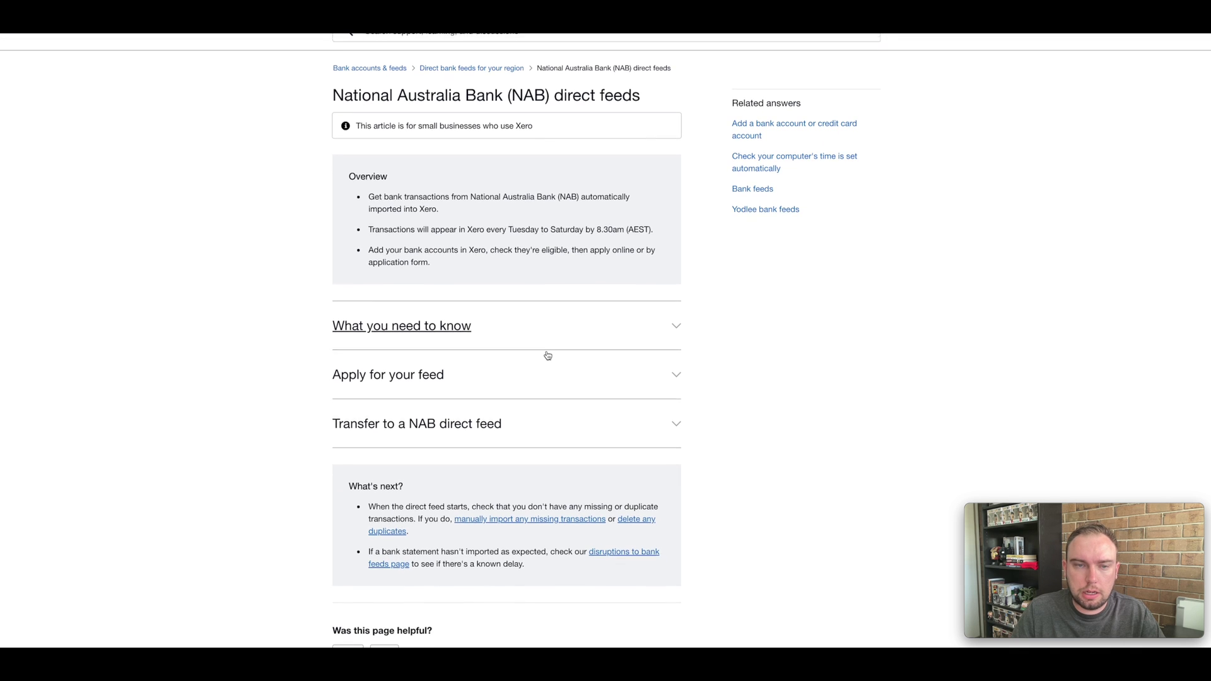
pyautogui.click(673, 363)
pyautogui.scroll(-3, 606, 385)
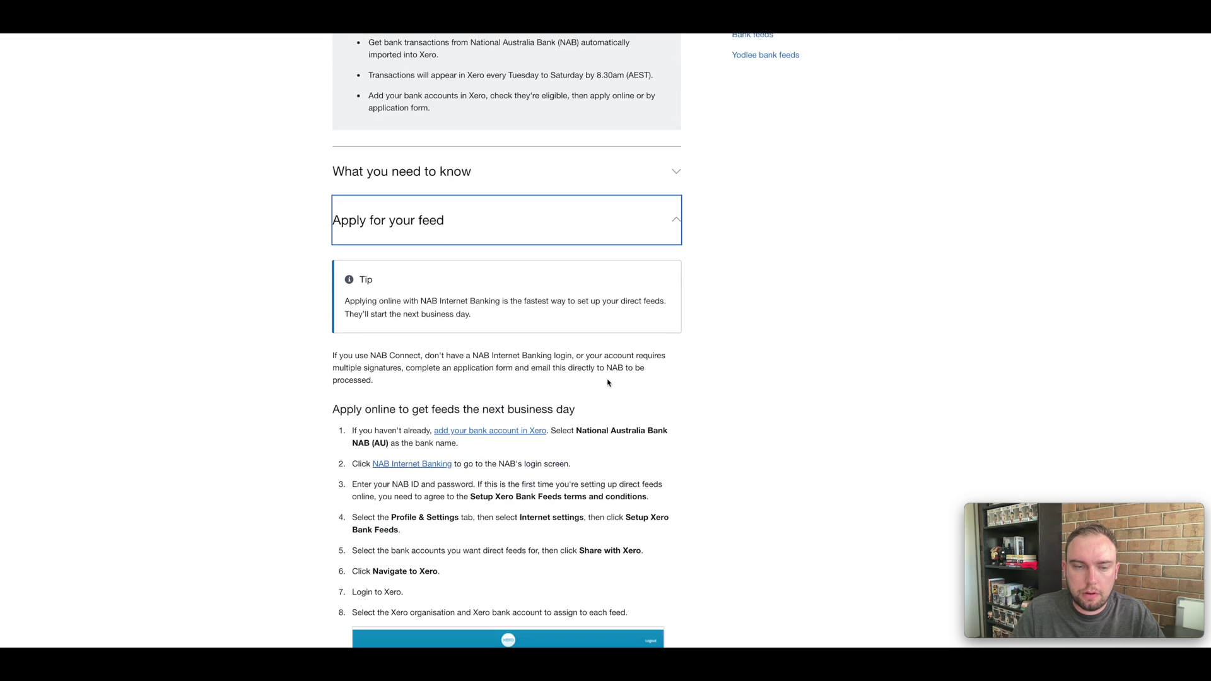
pyautogui.scroll(-2, 564, 398)
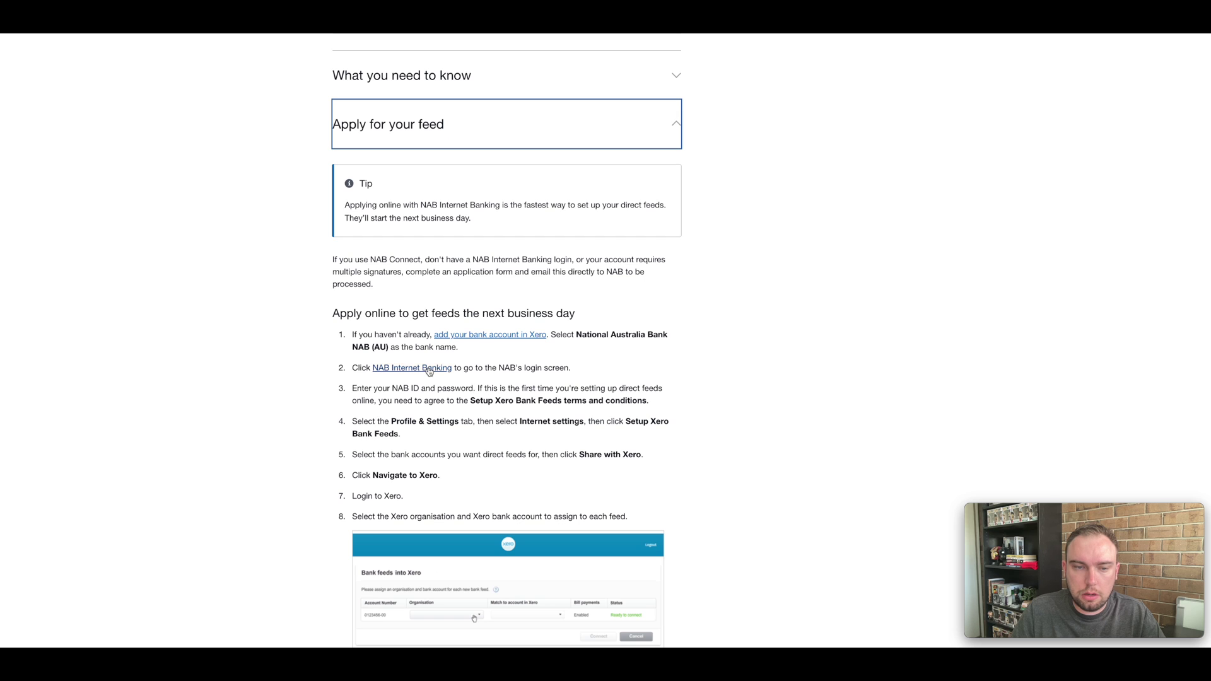
pyautogui.click(429, 371)
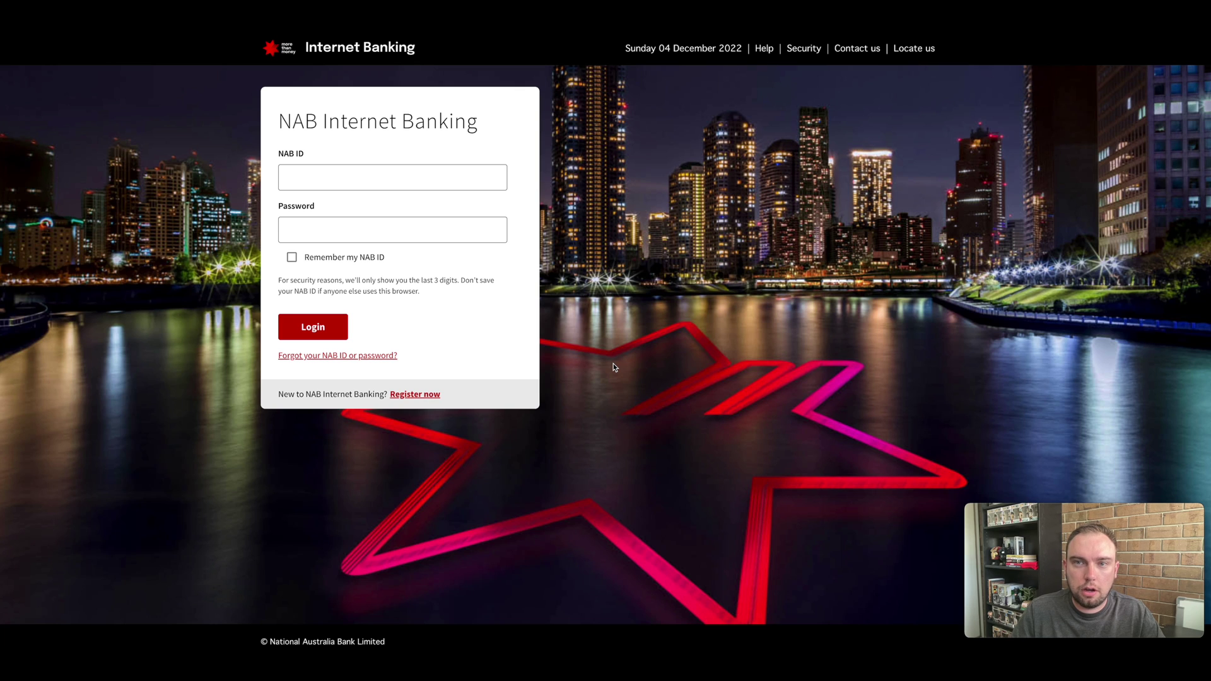
pyautogui.click(461, 182)
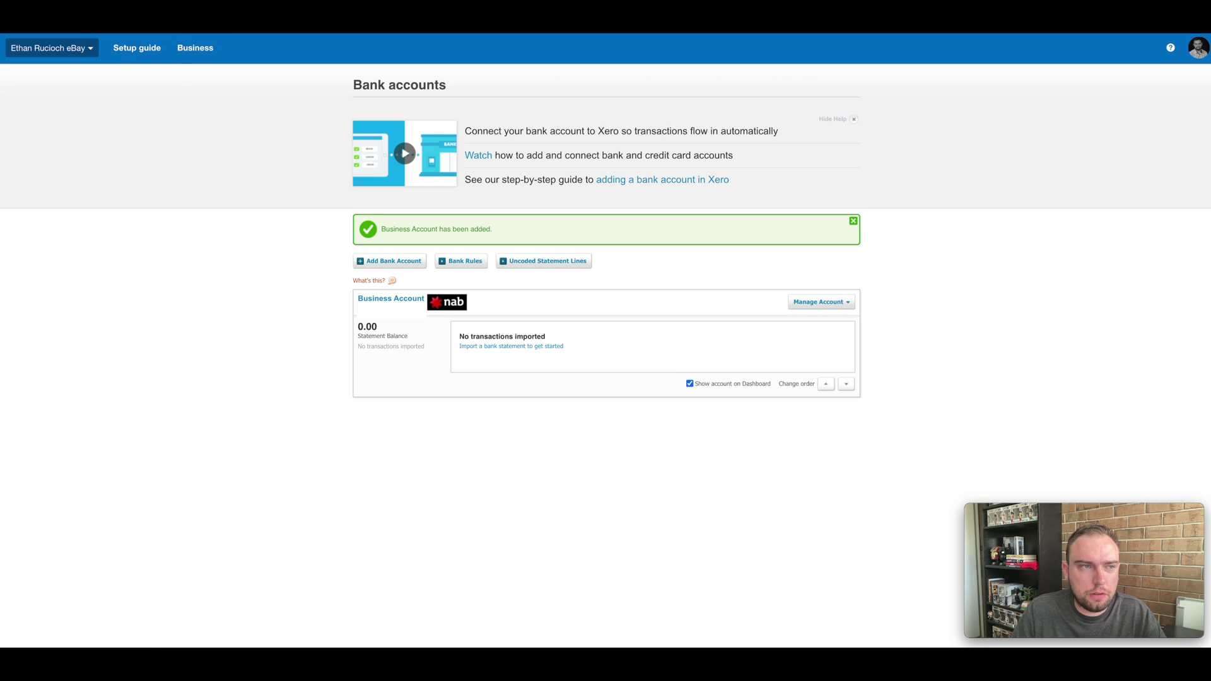
# Return to the organisation's dashboard and open the chart of accounts
pyautogui.click(160, 63)
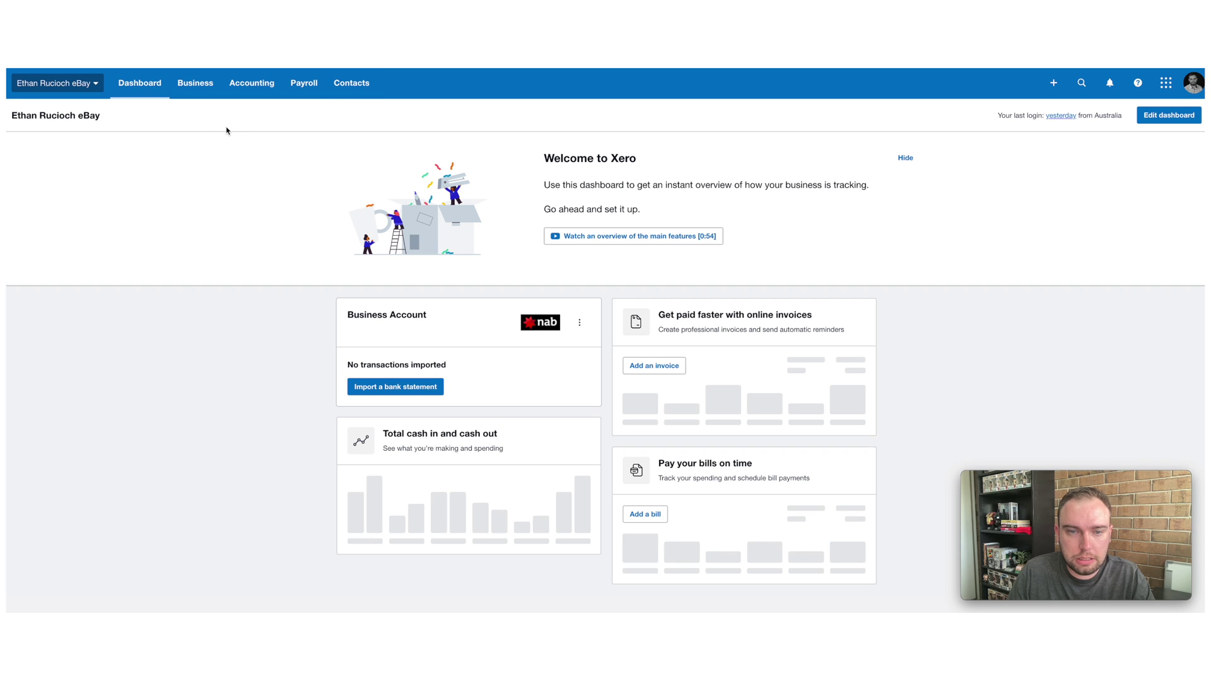
pyautogui.click(250, 92)
pyautogui.click(281, 376)
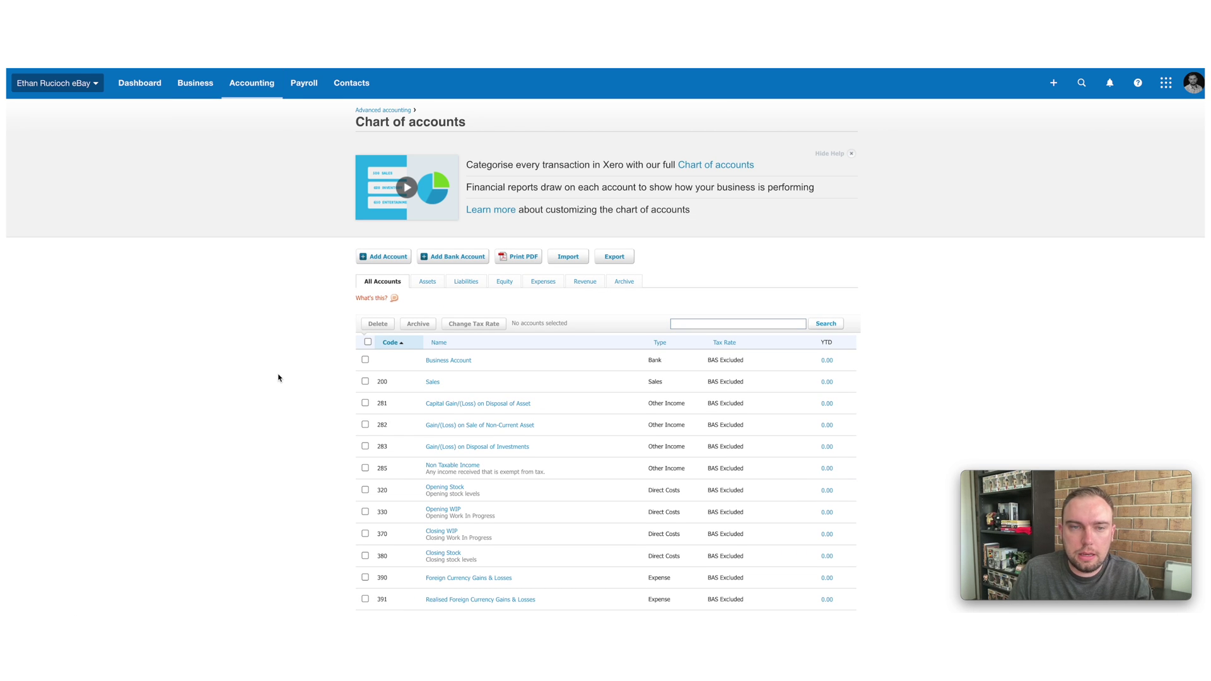
# Add a Direct Costs account with code 335, name "Purchases" and tax setting BAS Excluded
pyautogui.scroll(-3, 338, 394)
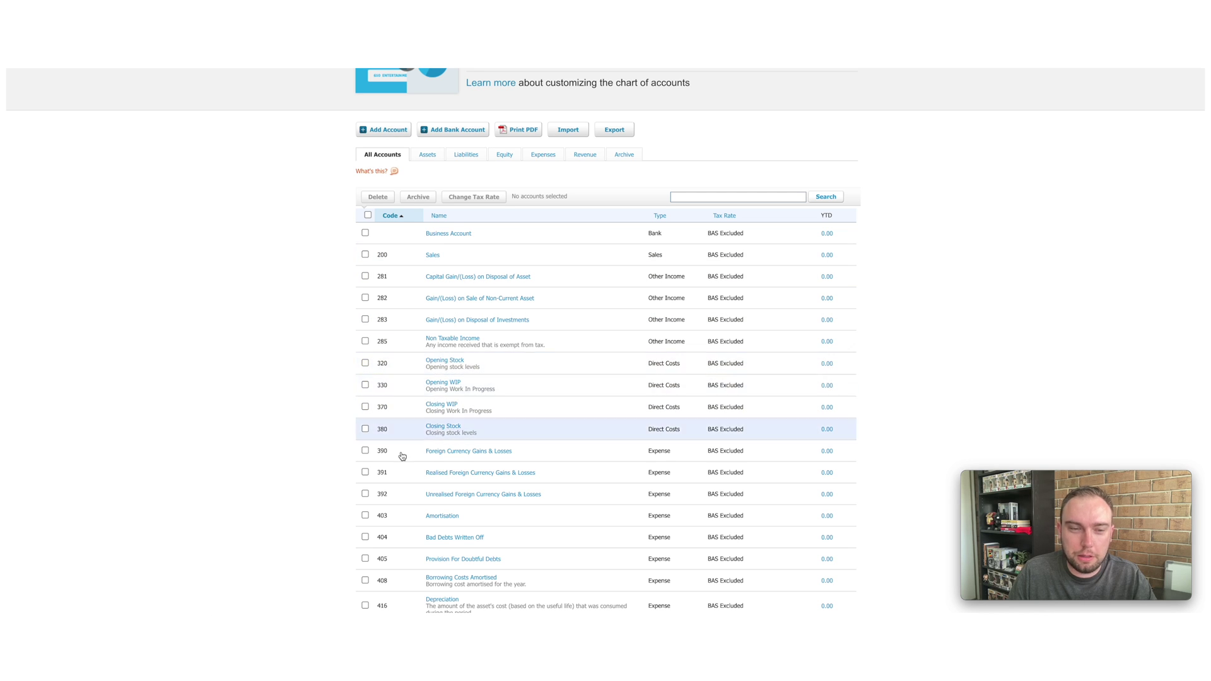
pyautogui.click(386, 129)
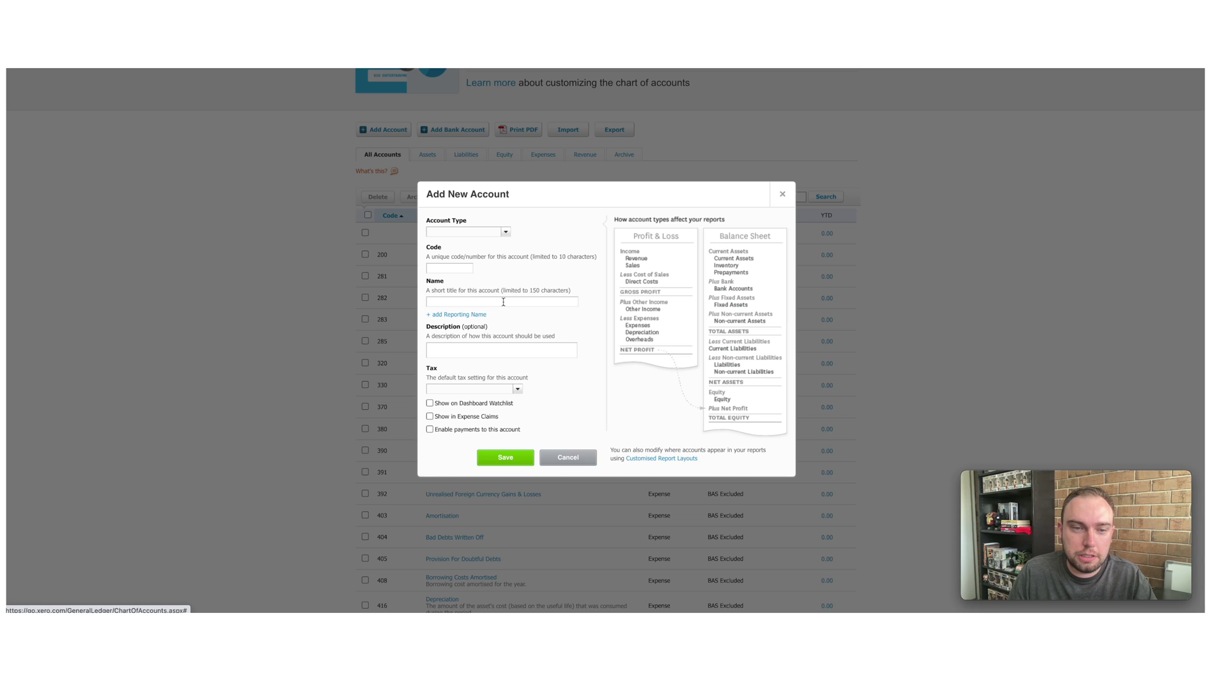
pyautogui.write('dire')
pyautogui.click(465, 246)
pyautogui.click(449, 268)
pyautogui.write('330')
pyautogui.press('Tab')
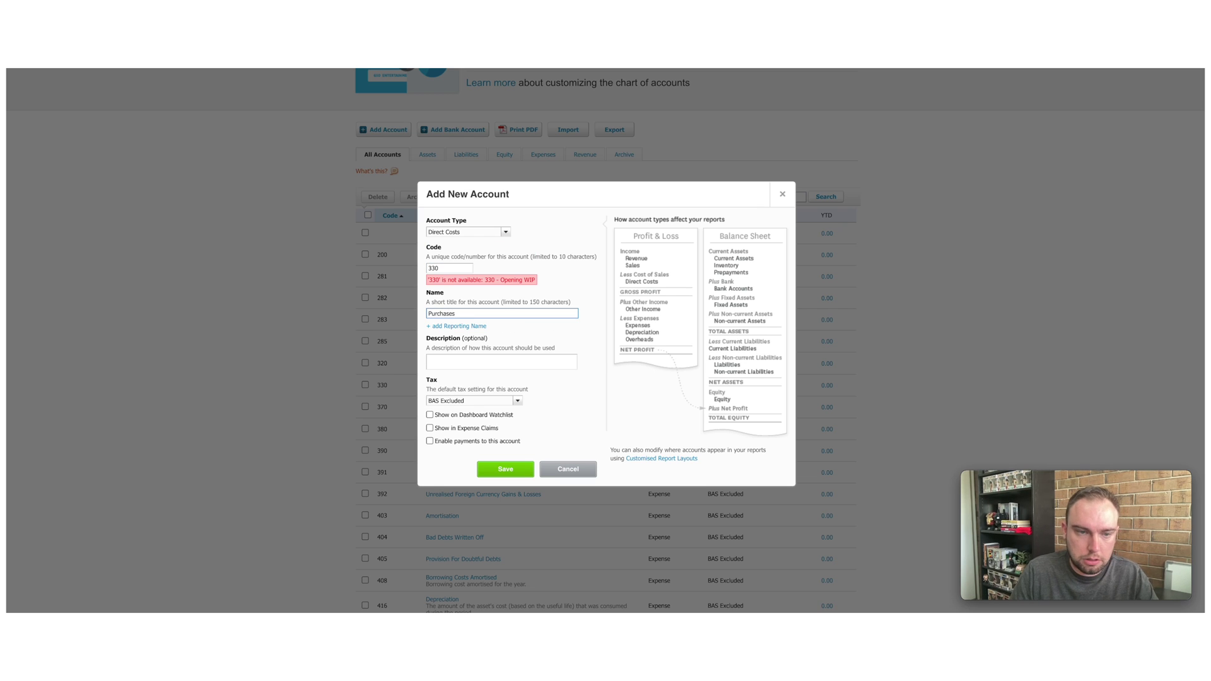
pyautogui.click(463, 272)
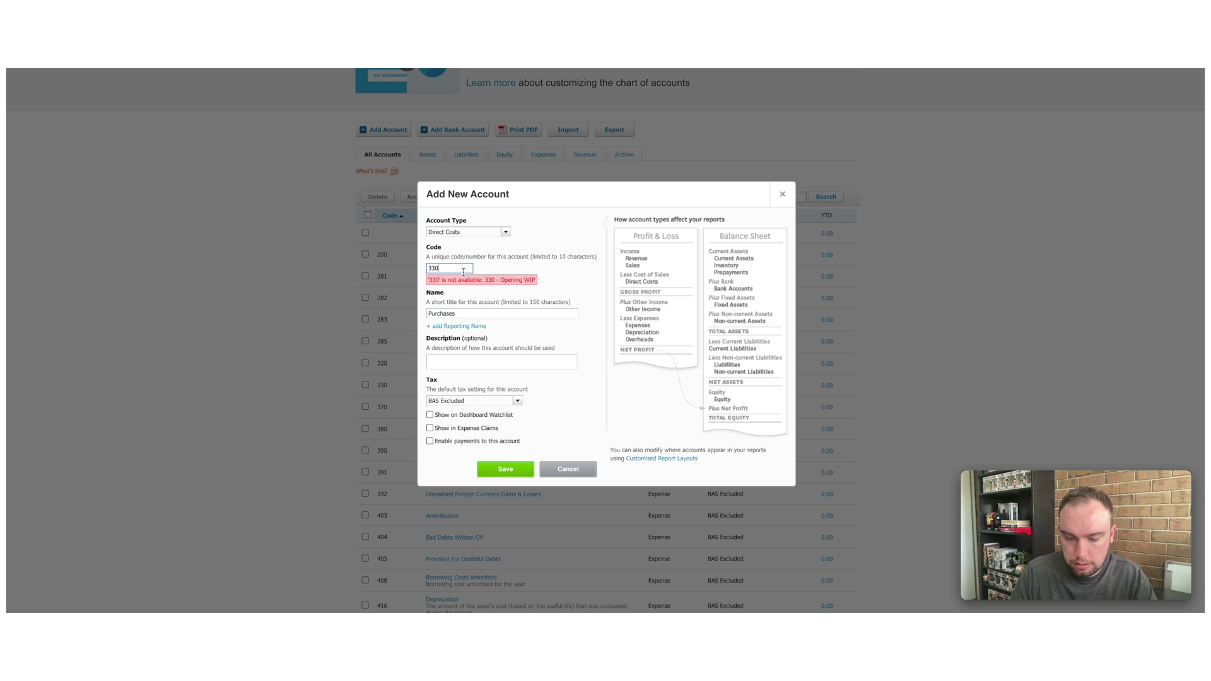
pyautogui.click(486, 313)
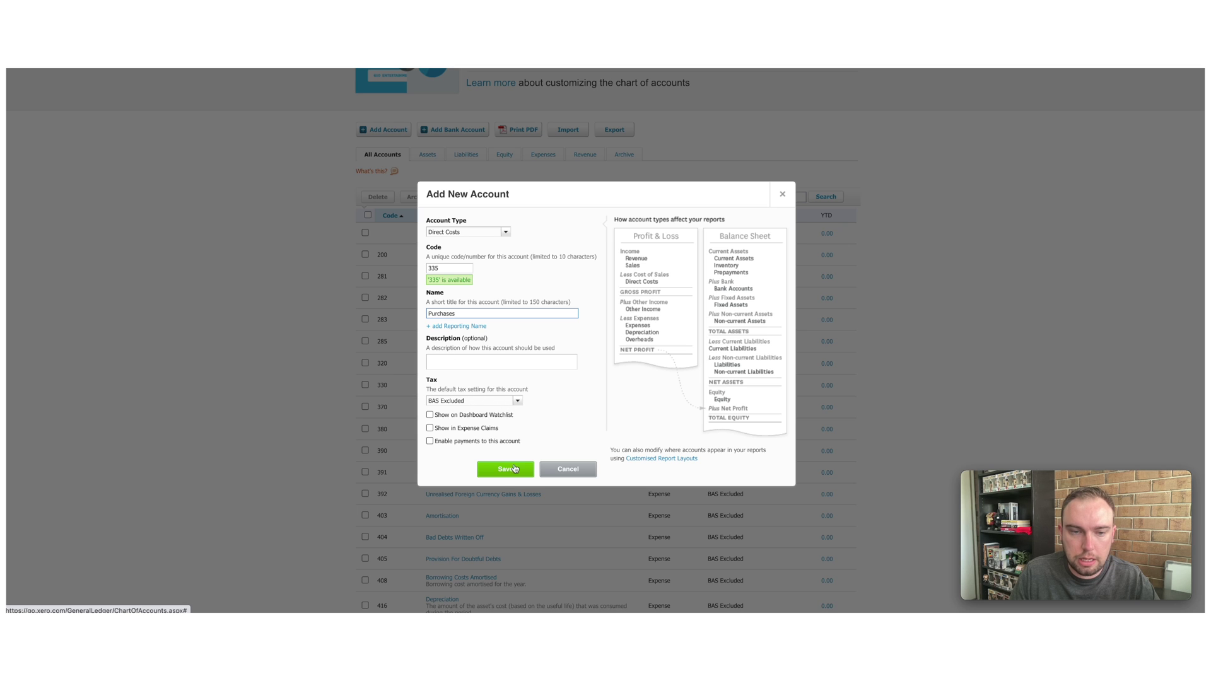
pyautogui.click(507, 469)
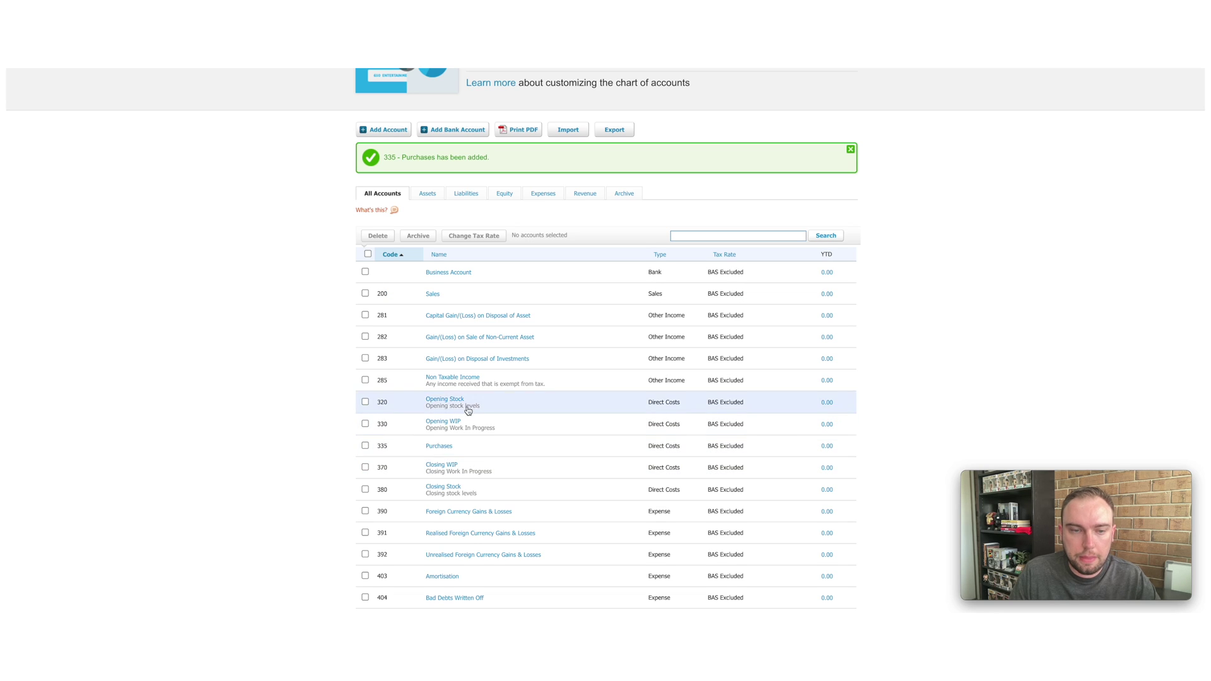
# Check the existing expense codes and add an Expense account with code 455, name "Packaging" and tax setting BAS Excluded
pyautogui.scroll(-1, 459, 444)
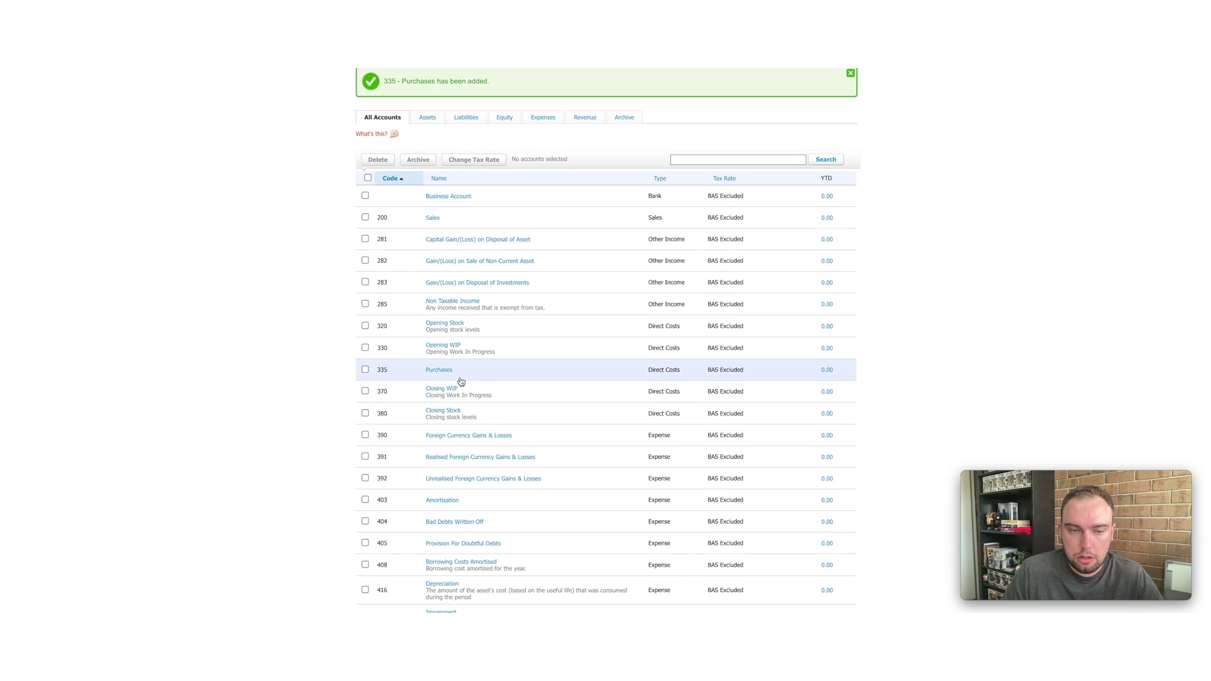
pyautogui.scroll(-3, 460, 445)
pyautogui.scroll(-4, 458, 459)
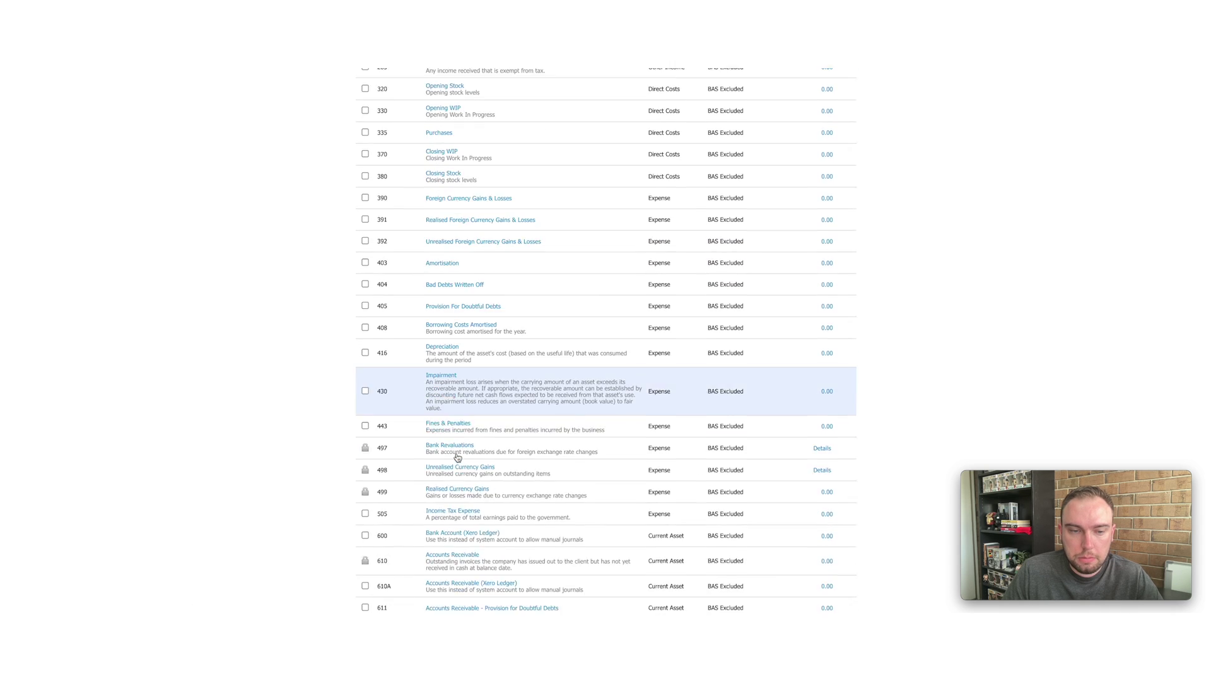
pyautogui.scroll(5, 458, 459)
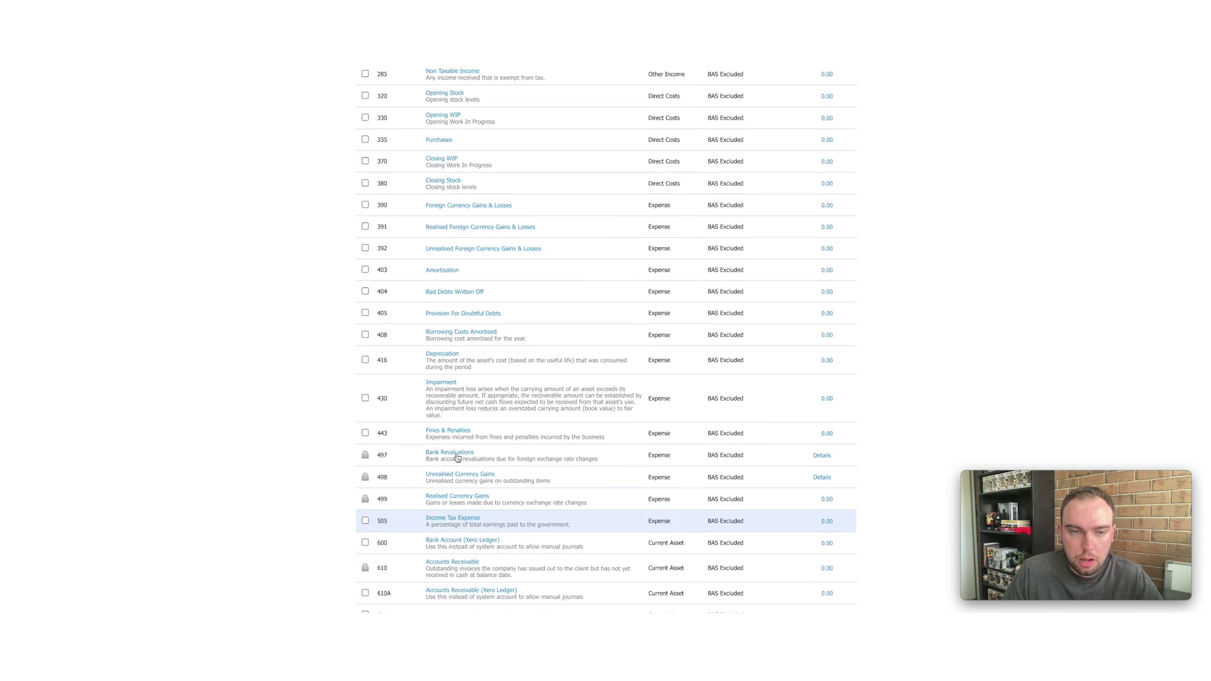
pyautogui.scroll(-1, 458, 459)
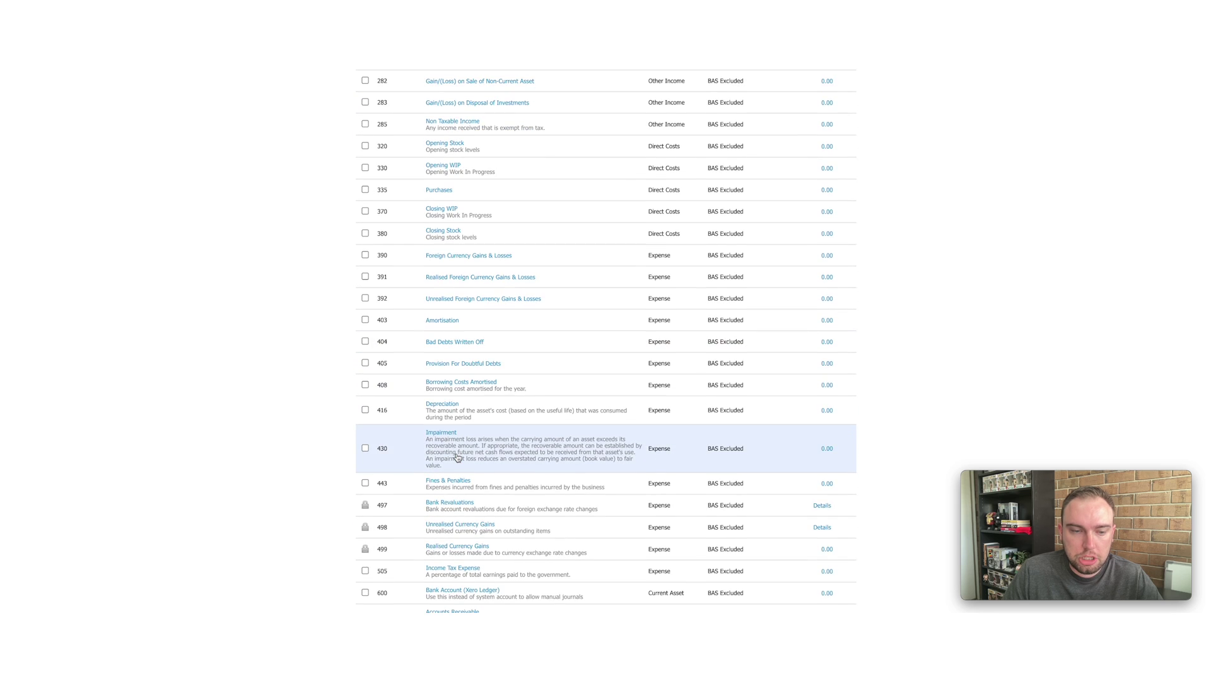
pyautogui.scroll(10, 457, 458)
pyautogui.scroll(-1, 388, 256)
pyautogui.click(388, 257)
pyautogui.write('exp')
pyautogui.press('Tab')
pyautogui.write('455')
pyautogui.press('Tab')
pyautogui.write('Packaging')
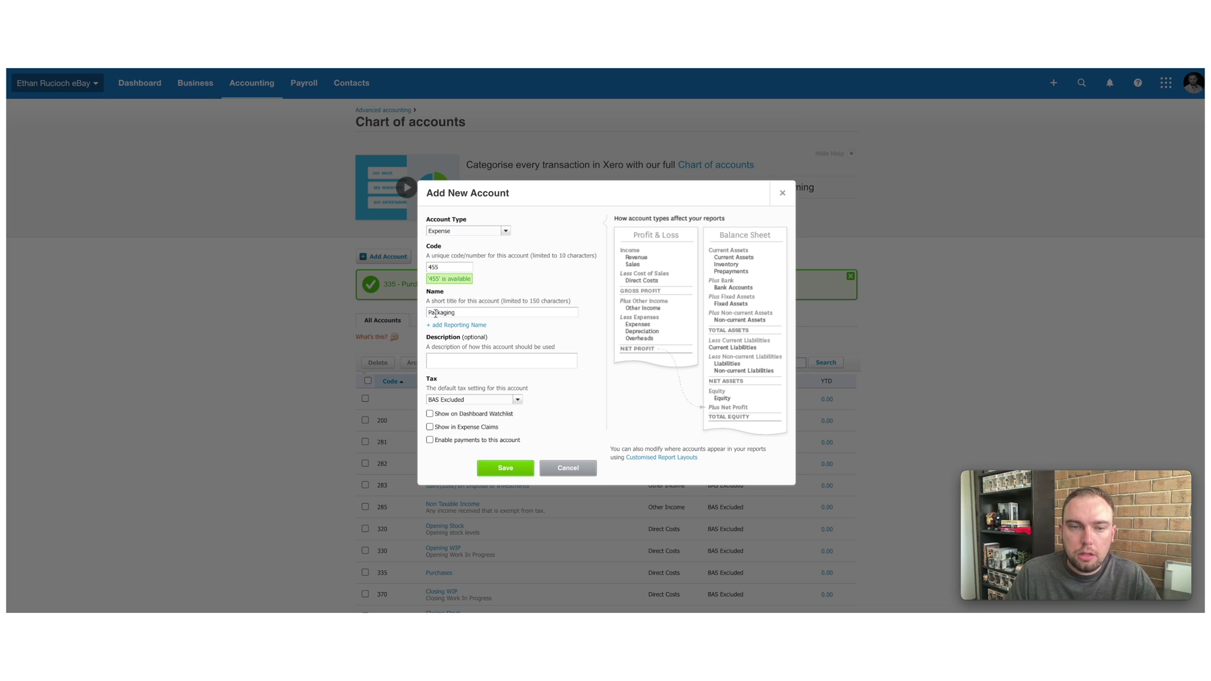
pyautogui.click(504, 468)
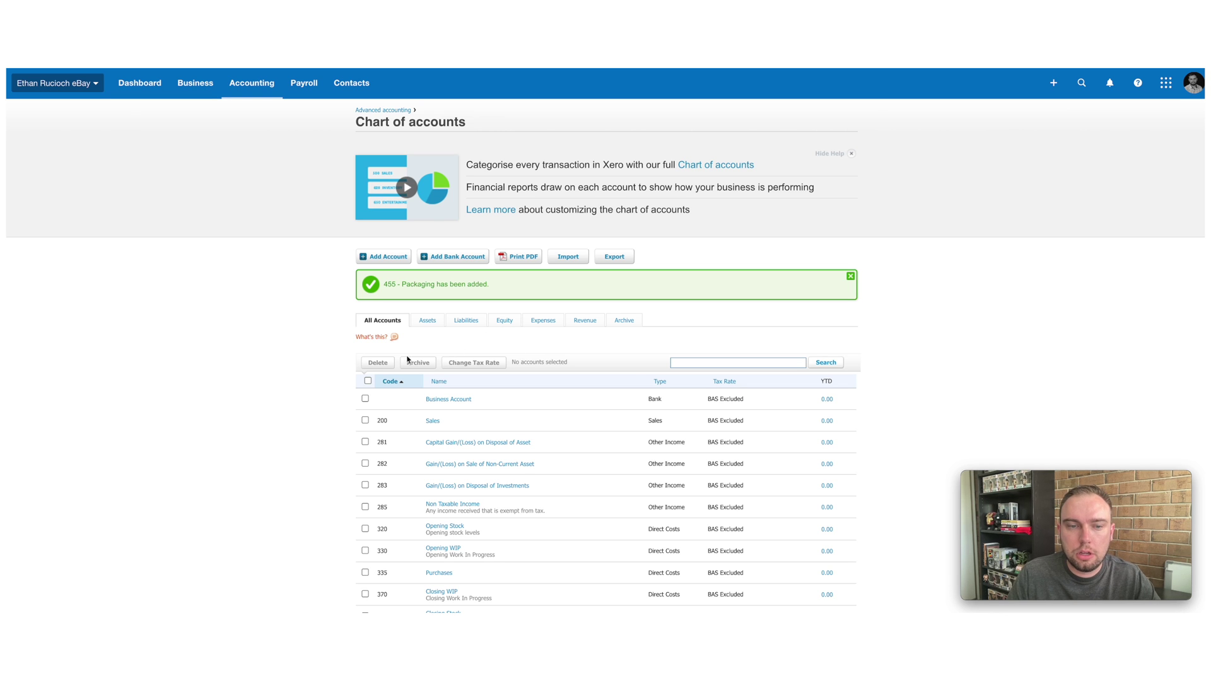
# Review the asset accounts in the chart of accounts
pyautogui.scroll(-3, 298, 338)
pyautogui.click(425, 169)
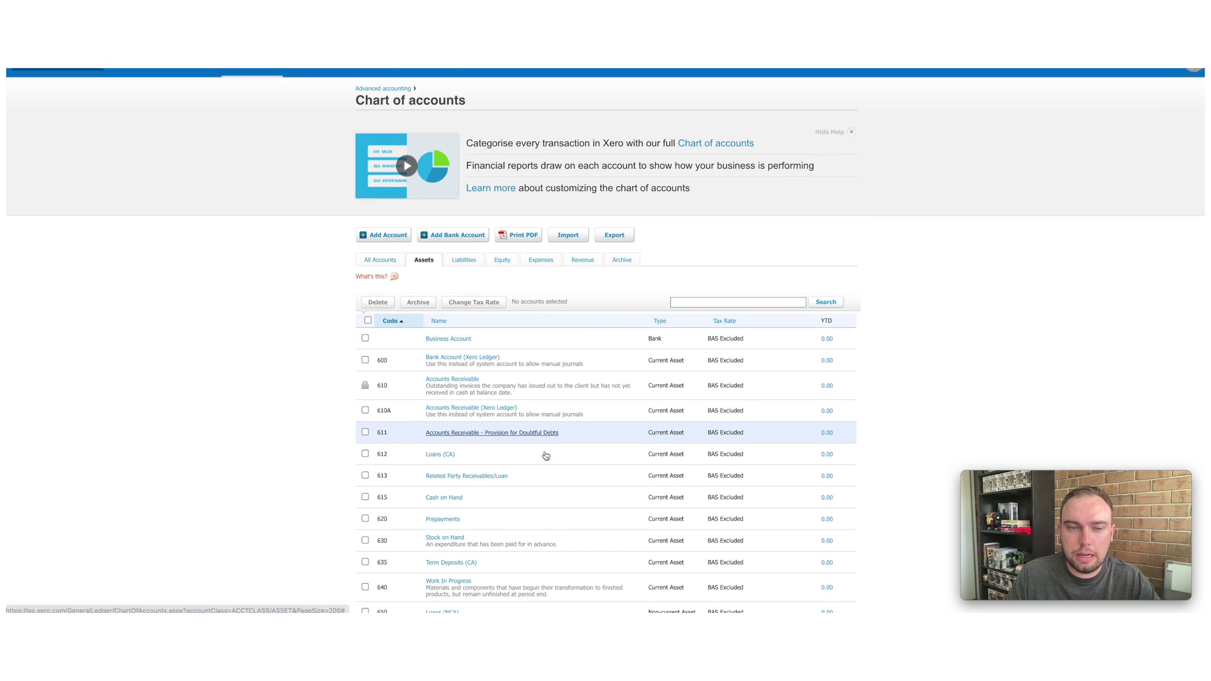
pyautogui.scroll(-3, 542, 454)
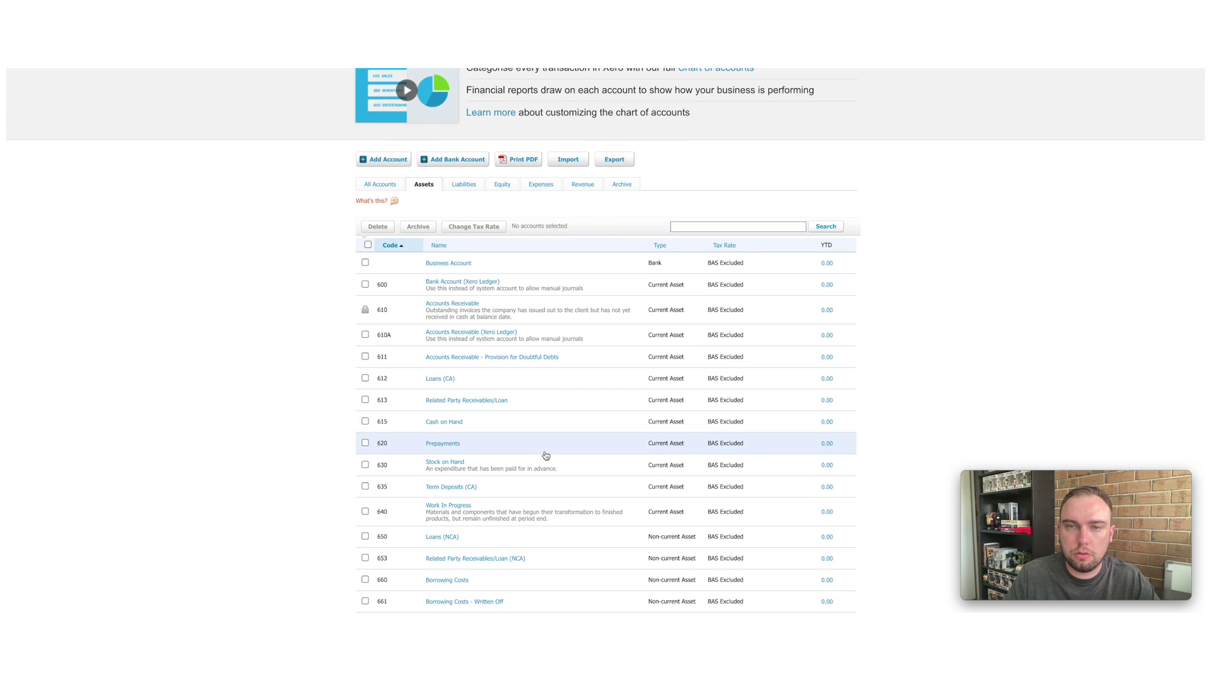
pyautogui.scroll(3, 546, 455)
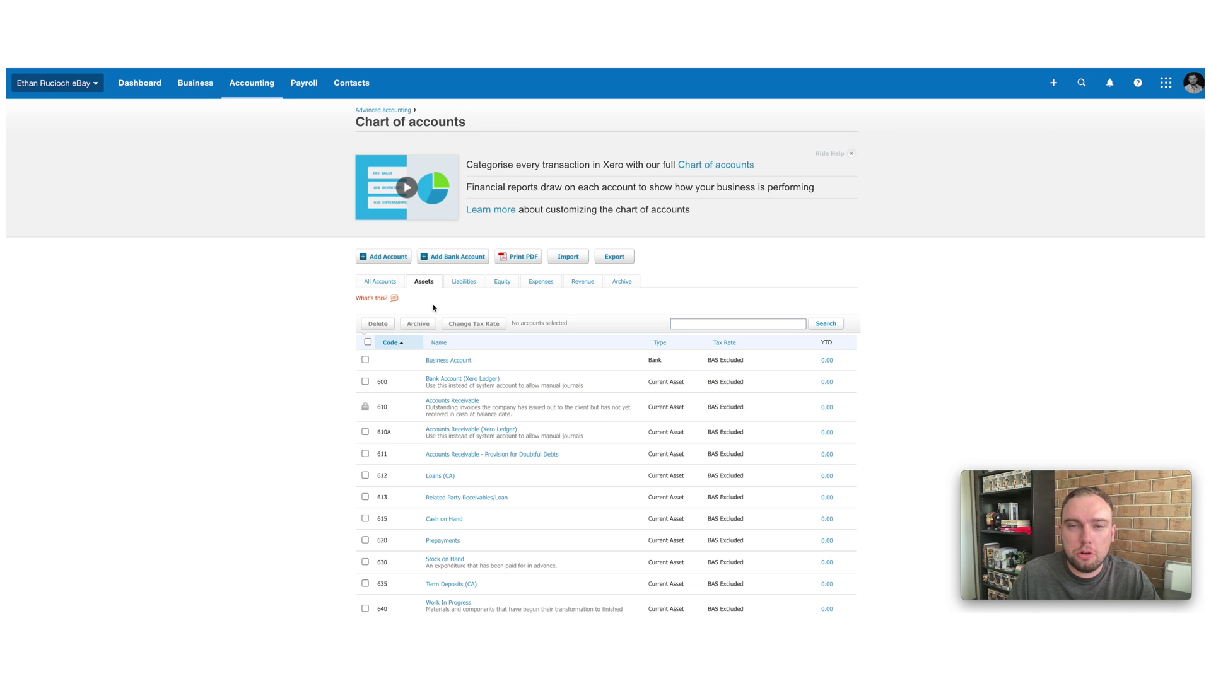
# Start adding a bank account without a listed provider, entering "Cash Expenses" as both the bank and the account name
pyautogui.click(443, 257)
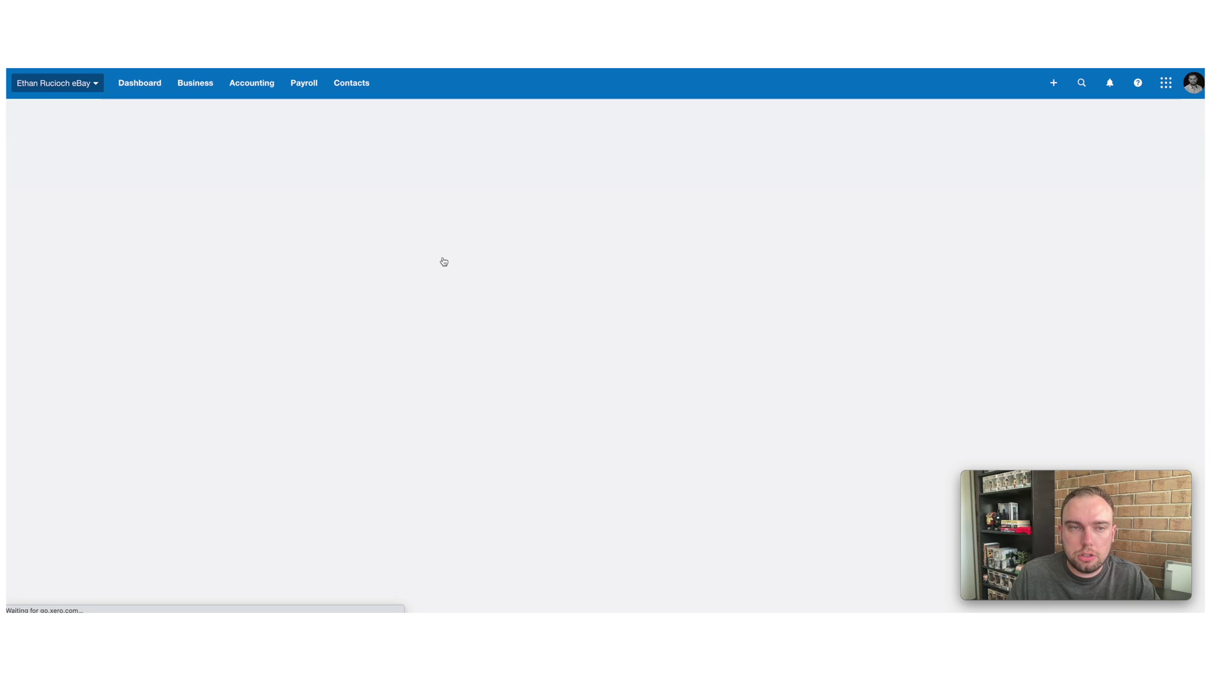
pyautogui.write('C')
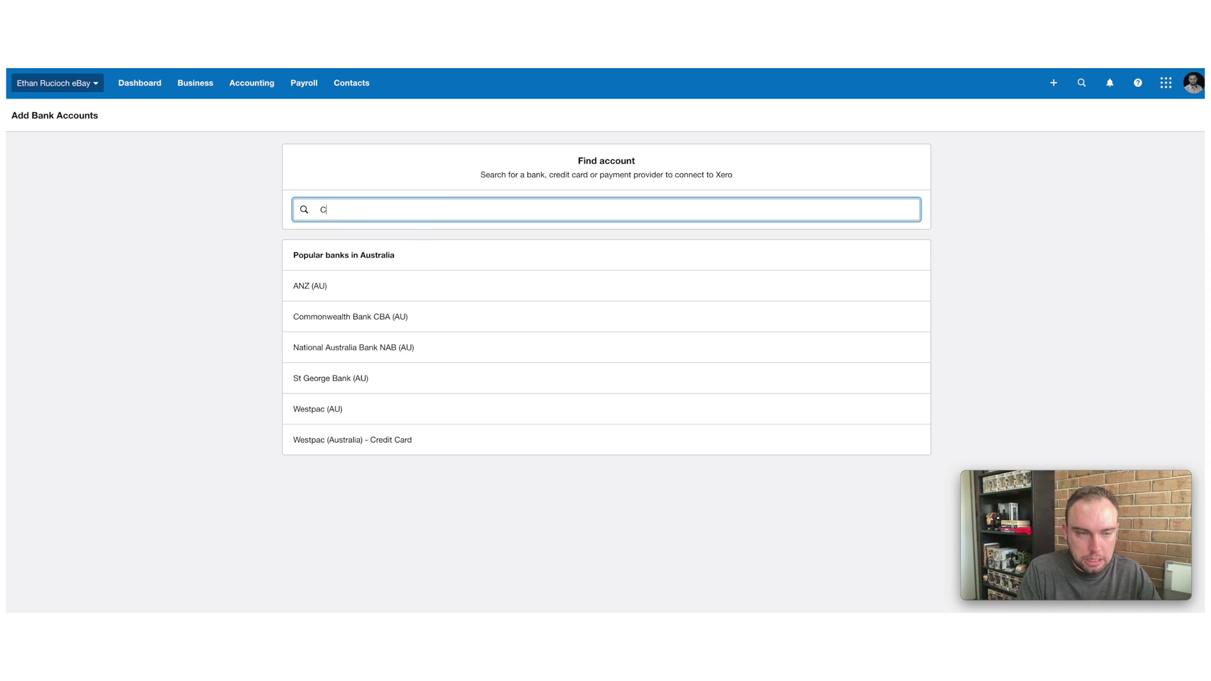
pyautogui.write('ash Expenses')
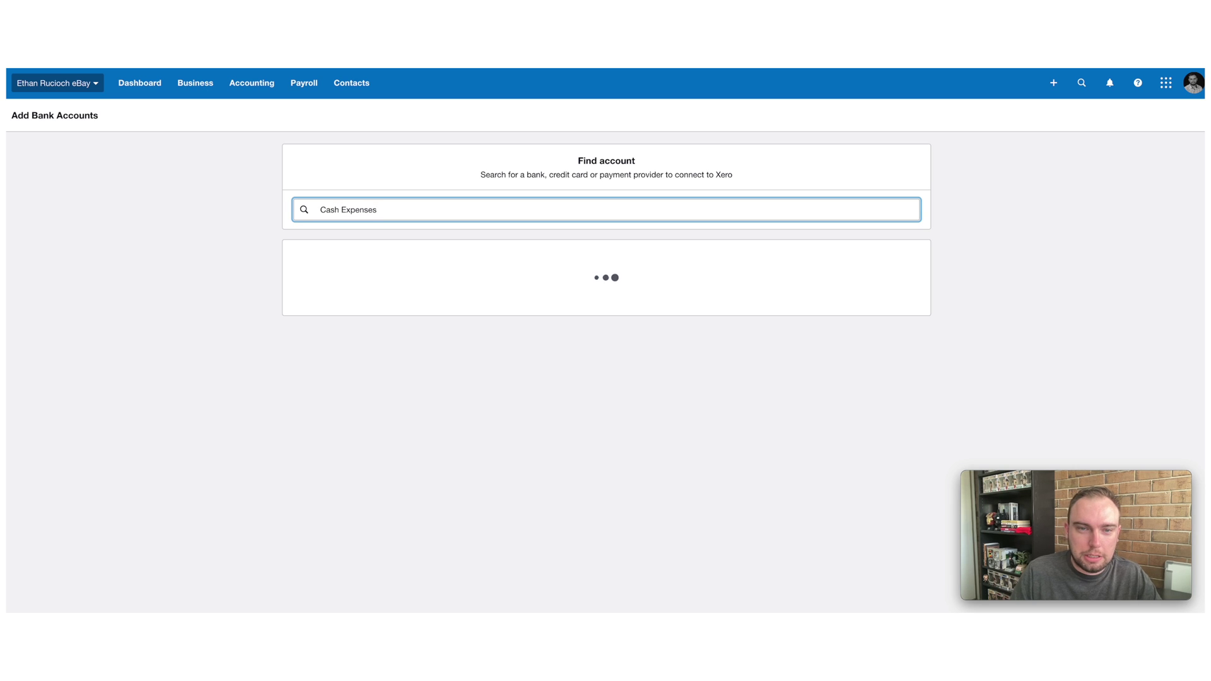
pyautogui.click(433, 287)
pyautogui.click(593, 215)
pyautogui.write('Cash Expenses')
pyautogui.press('Tab')
pyautogui.write('Cash E')
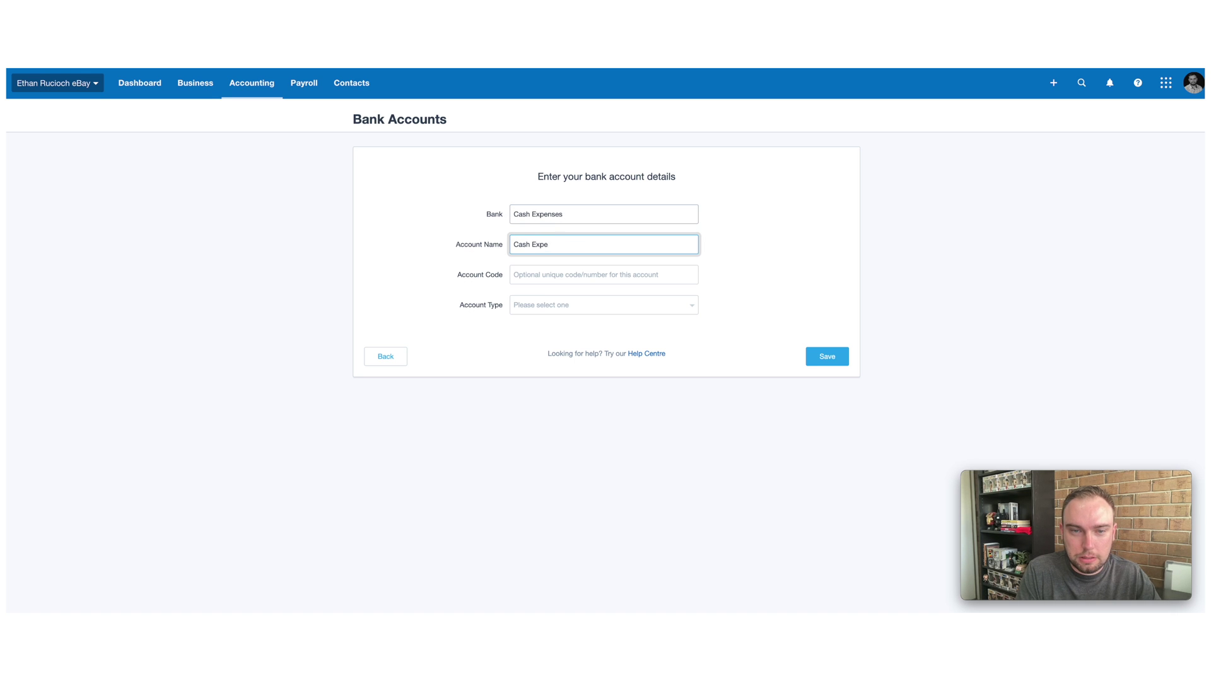
pyautogui.write('xpp')
pyautogui.press('BackSpace')
pyautogui.write('enses')
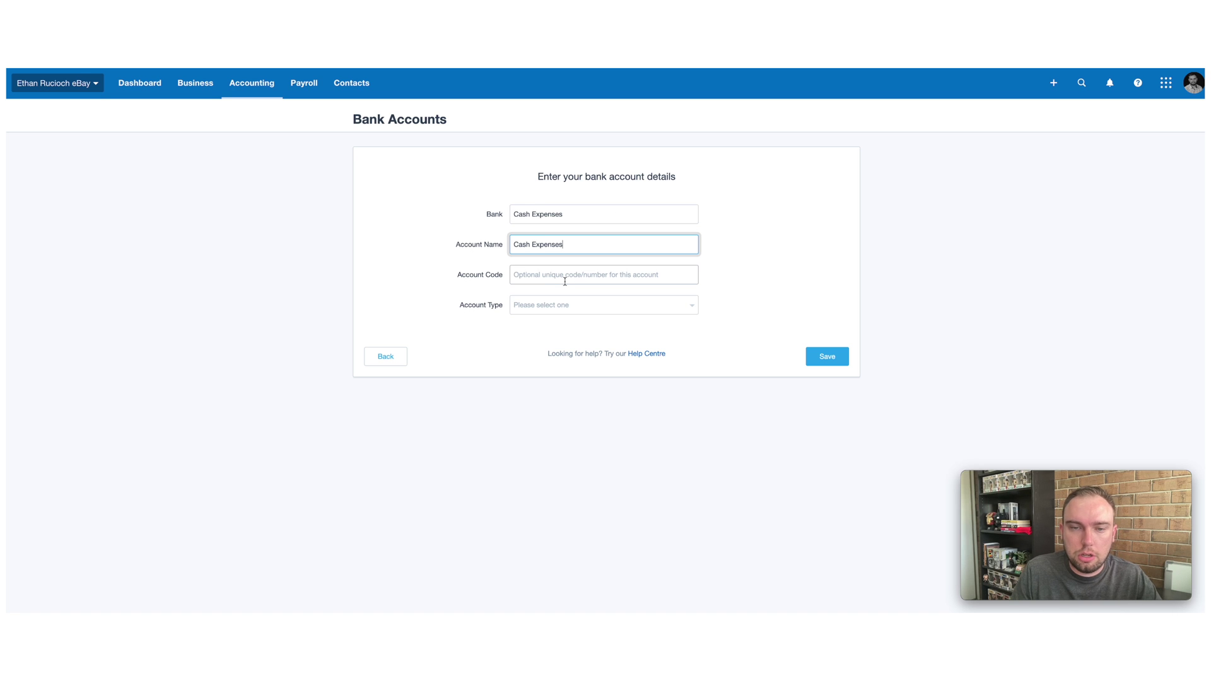
# Set the account type to Other, fill in a placeholder all-zero account number and save the Cash Expenses account
pyautogui.click(547, 307)
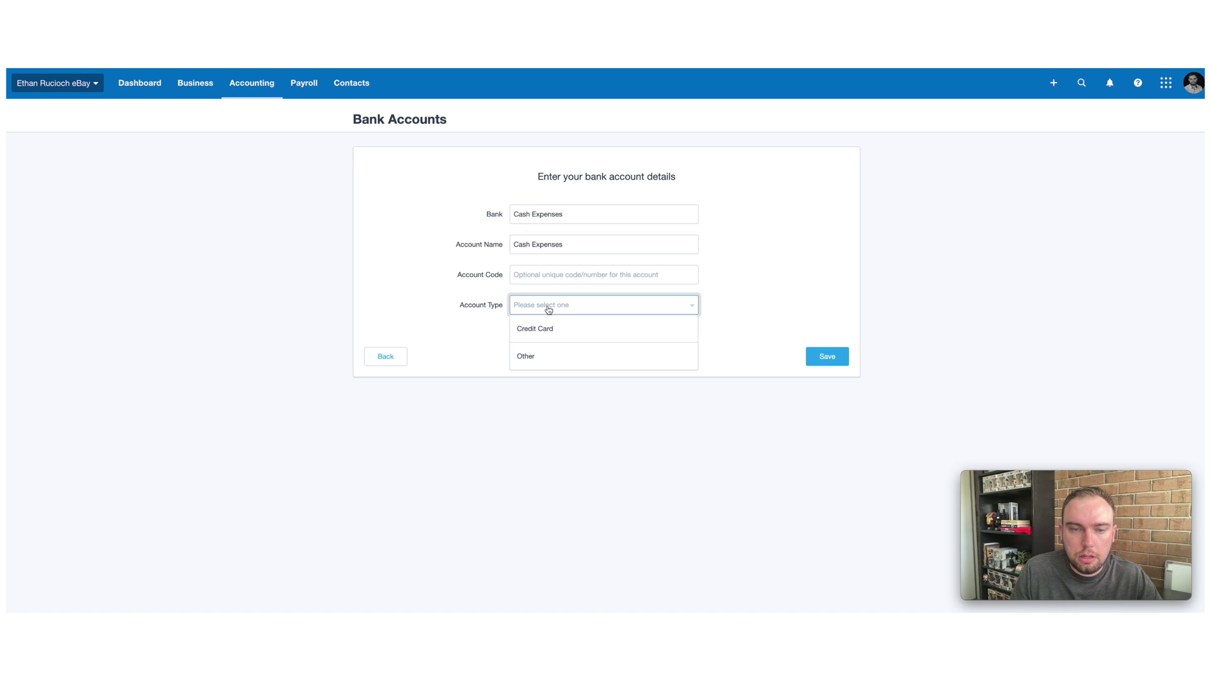
pyautogui.click(549, 356)
pyautogui.click(533, 335)
pyautogui.write('00')
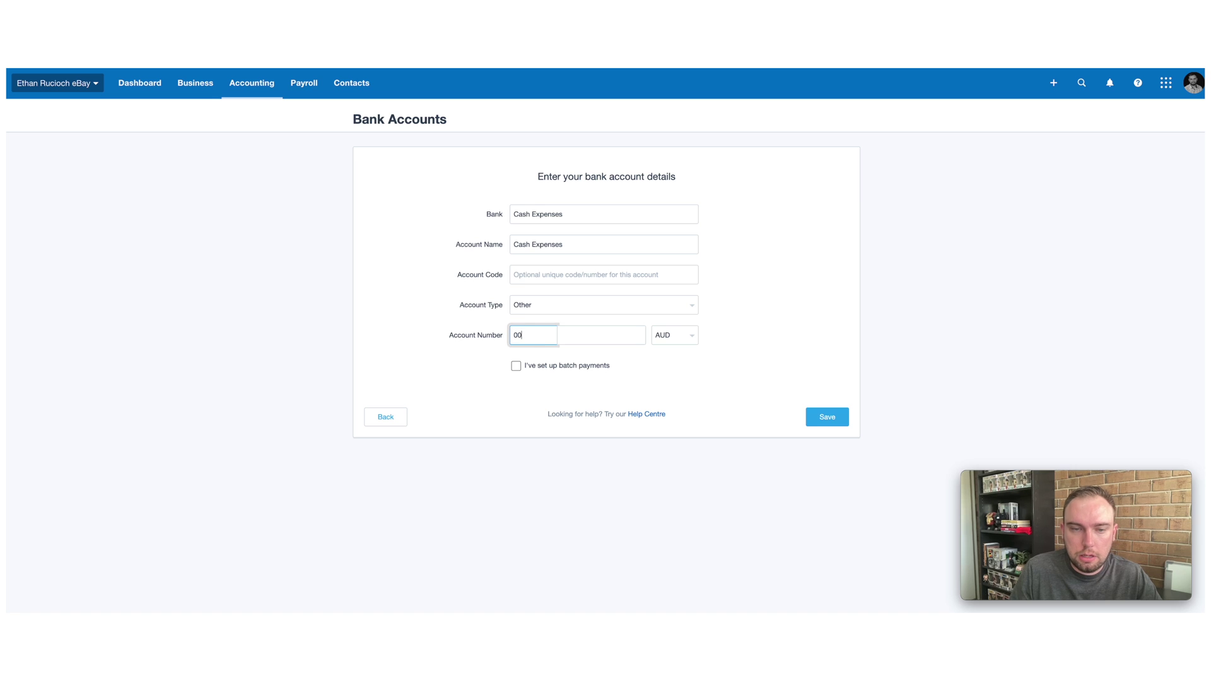
pyautogui.write('0-0000')
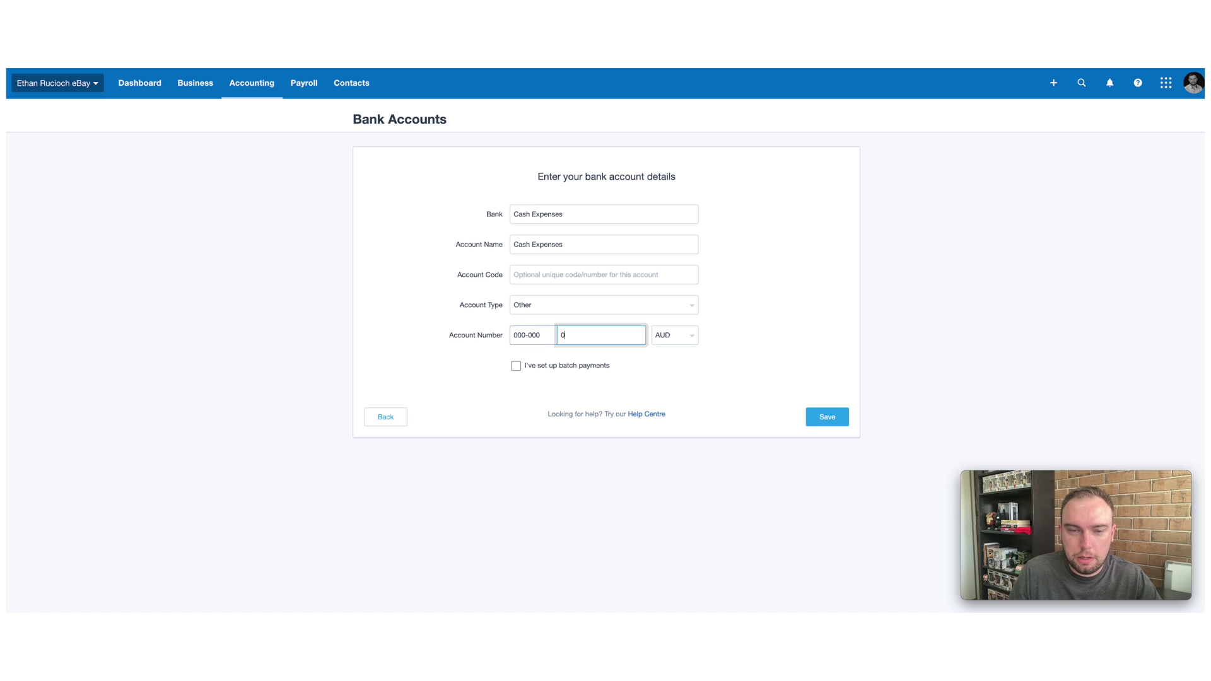
pyautogui.click(833, 419)
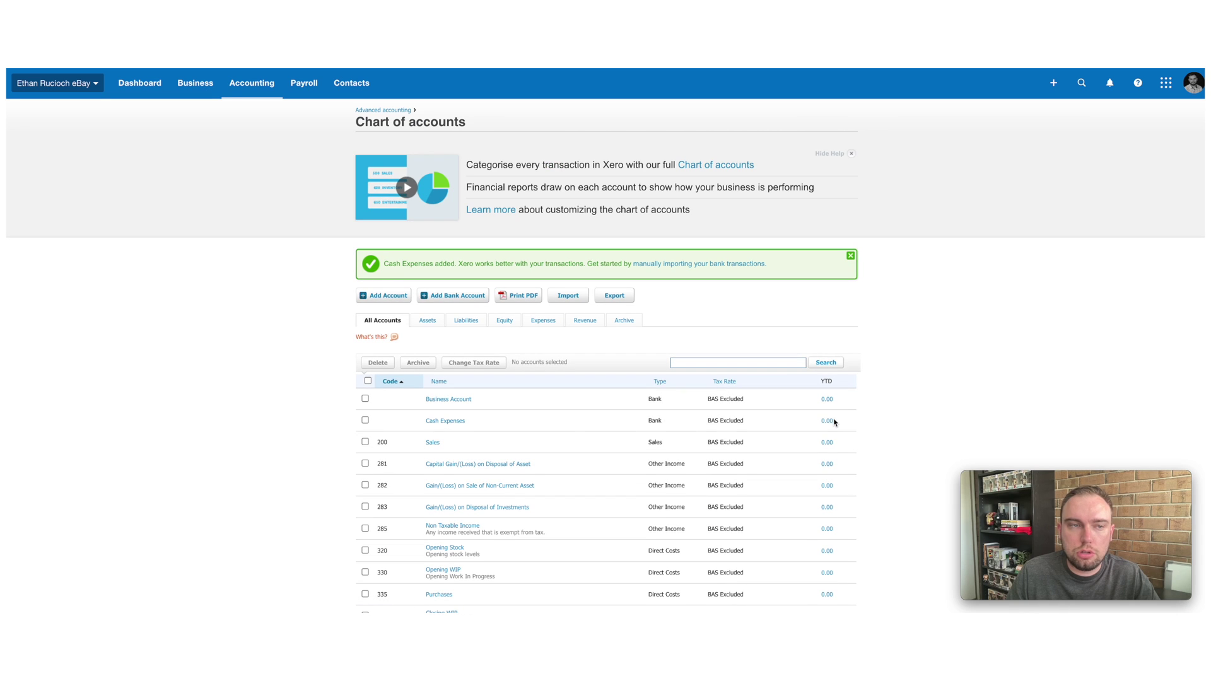
# Start a new Spend Money transaction for the Cash Expenses account from the dashboard
pyautogui.click(159, 95)
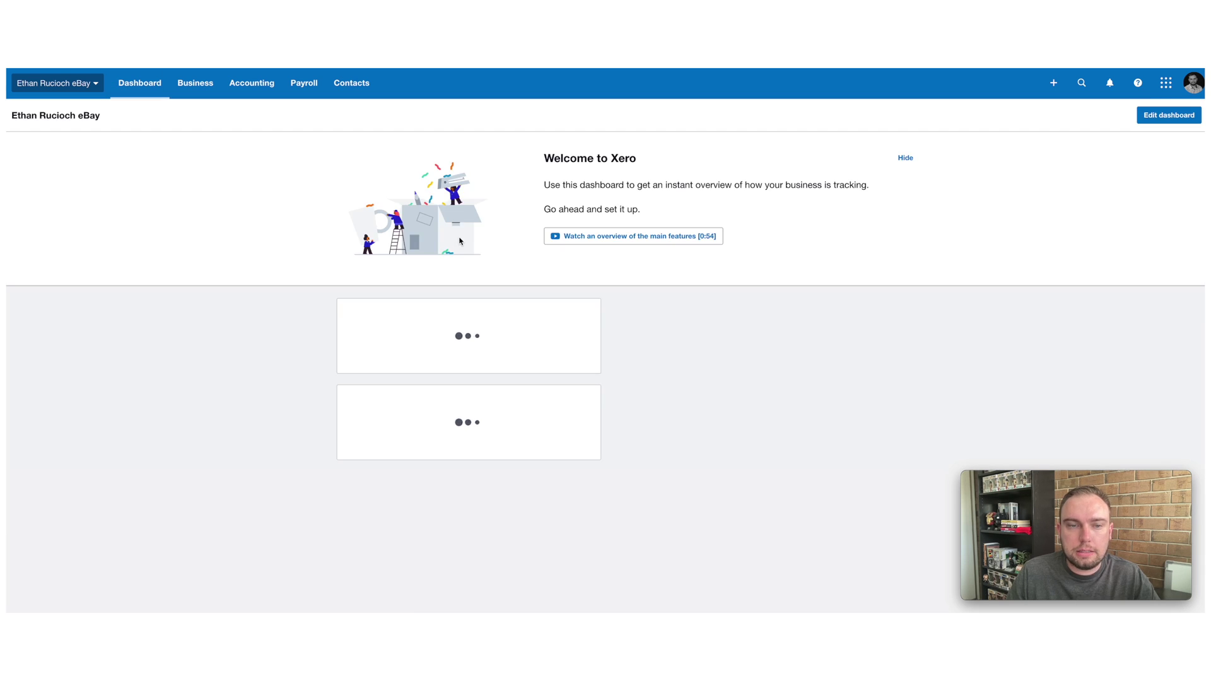
pyautogui.scroll(-2, 488, 320)
pyautogui.scroll(-1, 485, 316)
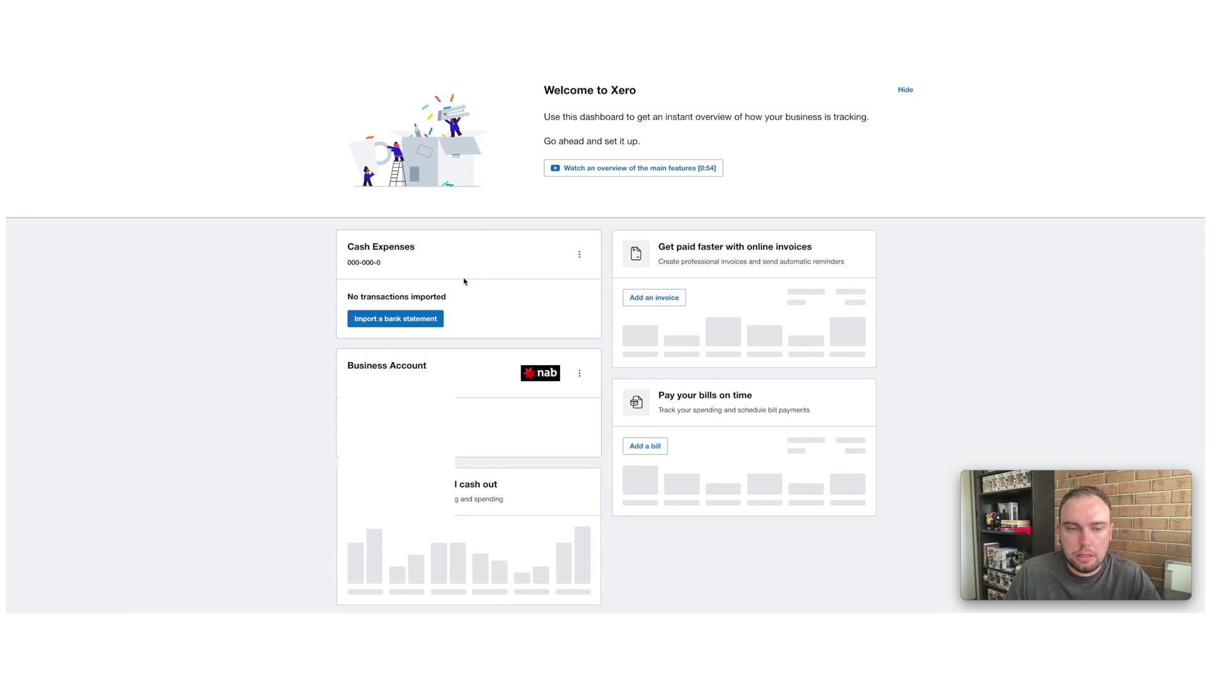
pyautogui.click(579, 256)
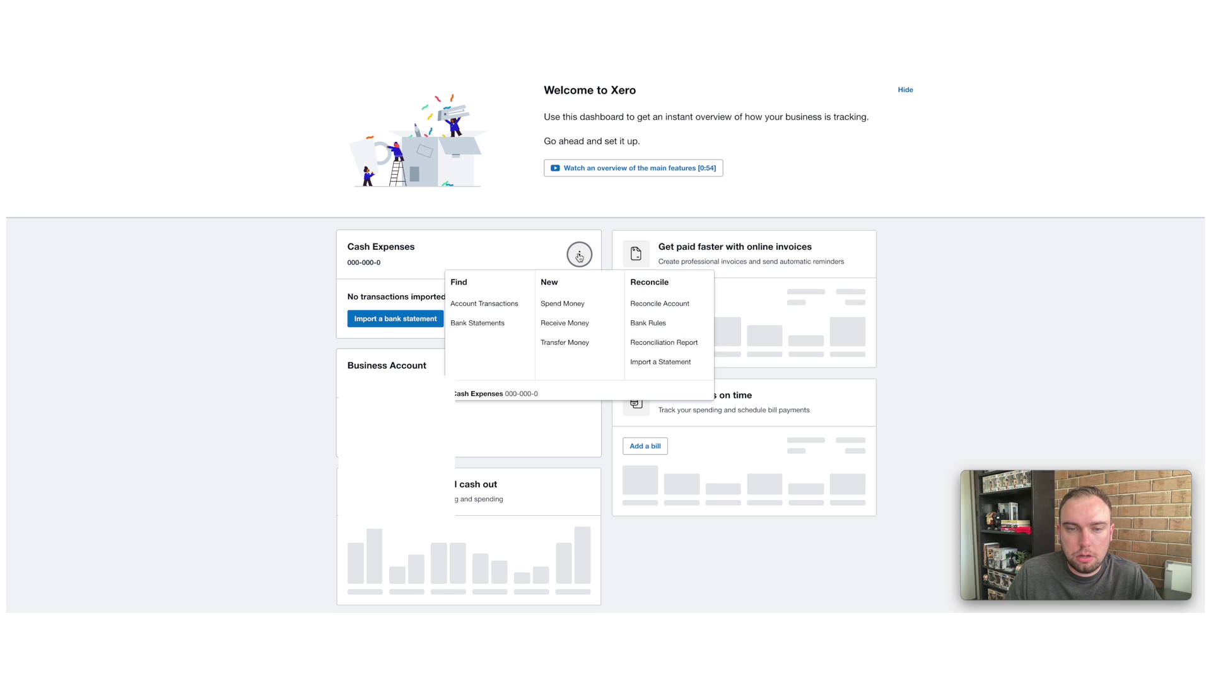
pyautogui.click(566, 306)
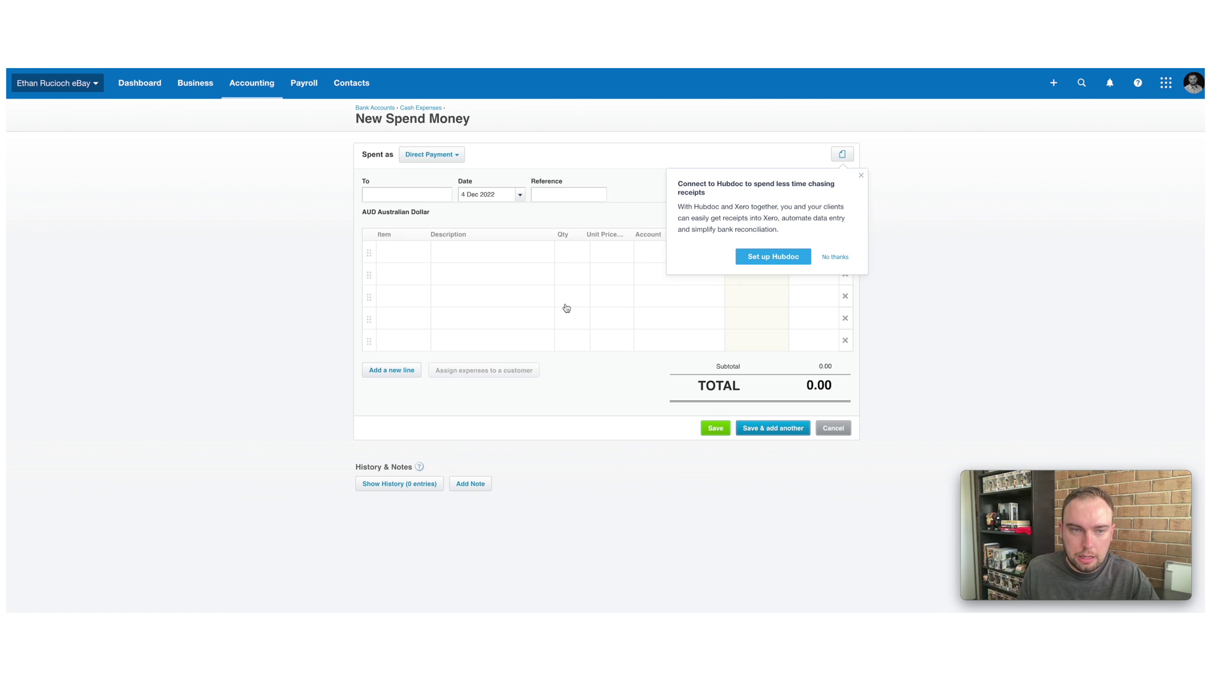
# Fill in the payment header with payee "Savers", date 2 Dec 2022 and total 13.96, dismissing the Hubdoc offer
pyautogui.click(422, 198)
pyautogui.write('Savers')
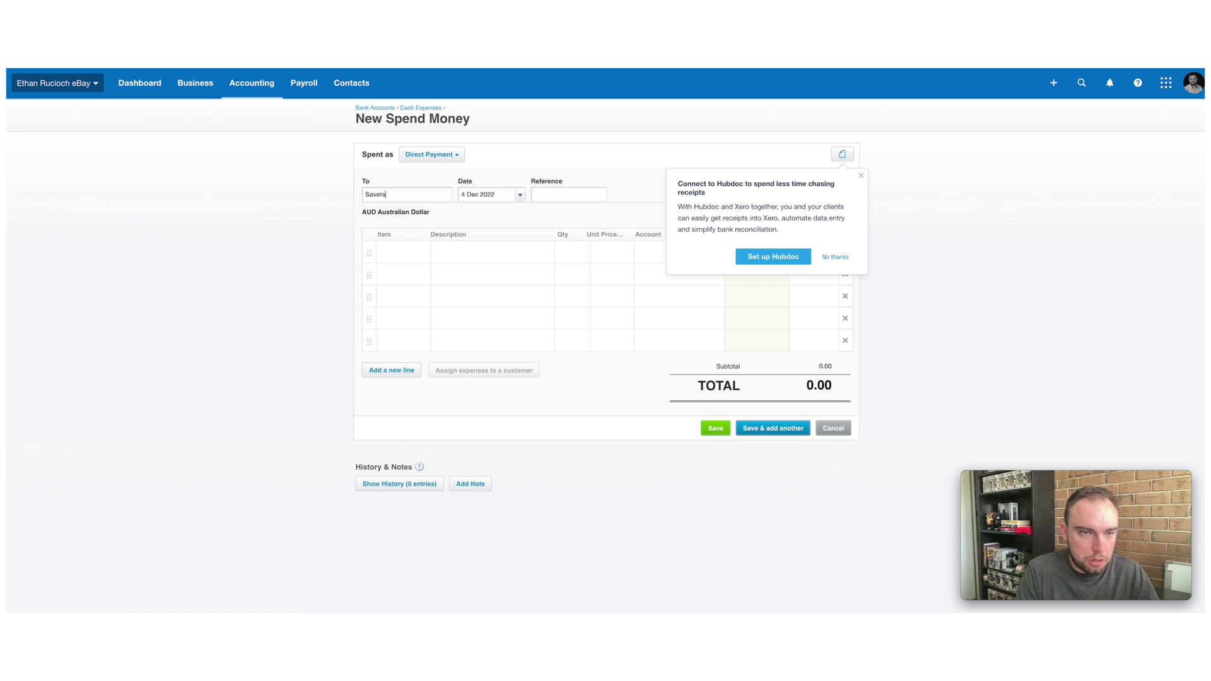
pyautogui.press('Tab')
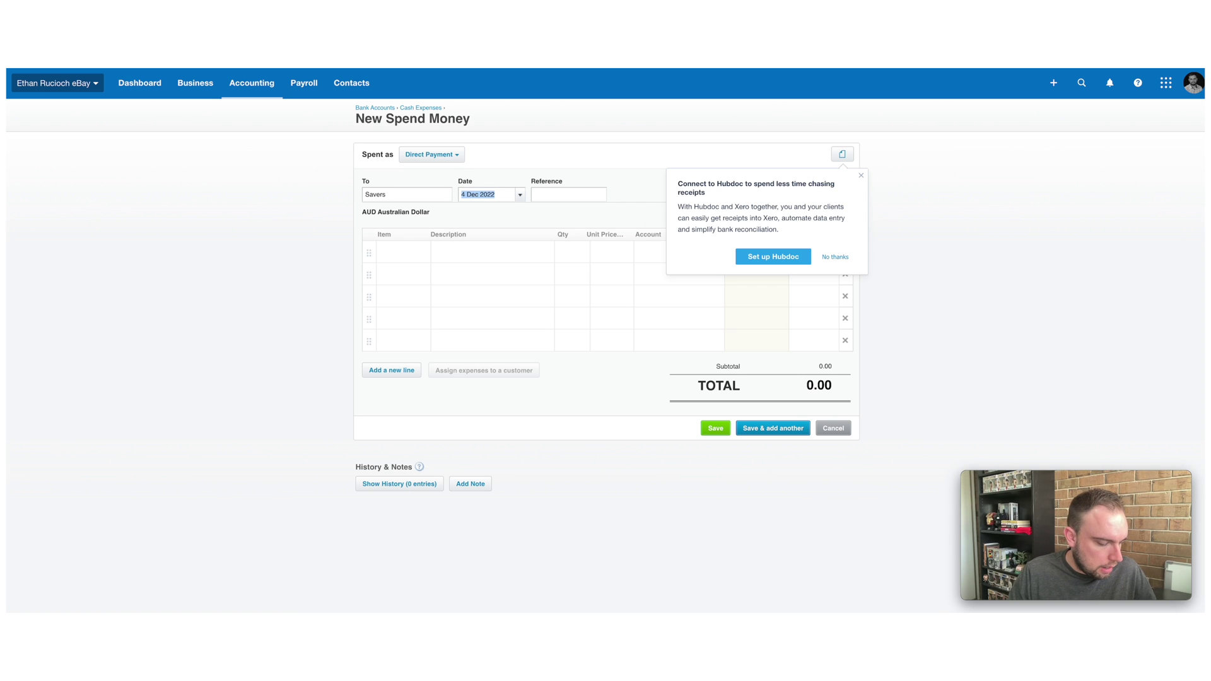
pyautogui.write('02/1')
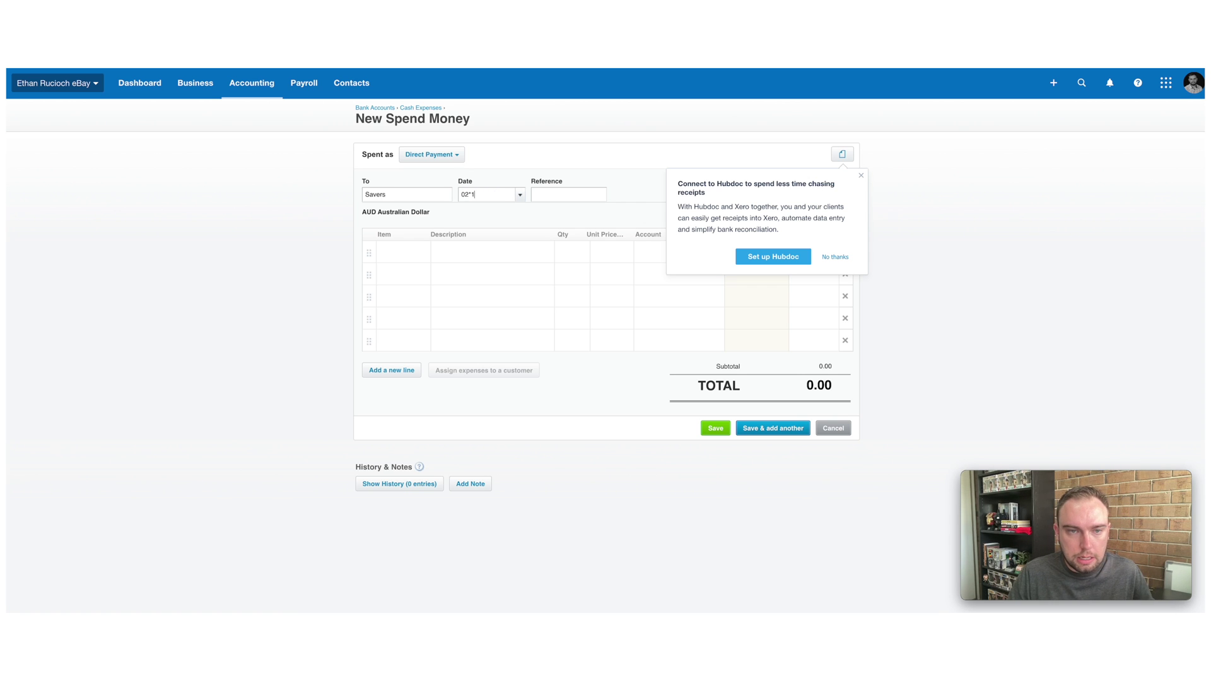
pyautogui.press('BackSpace')
pyautogui.press('BackSpace')
pyautogui.press('BackSpace')
pyautogui.write('/12/2022')
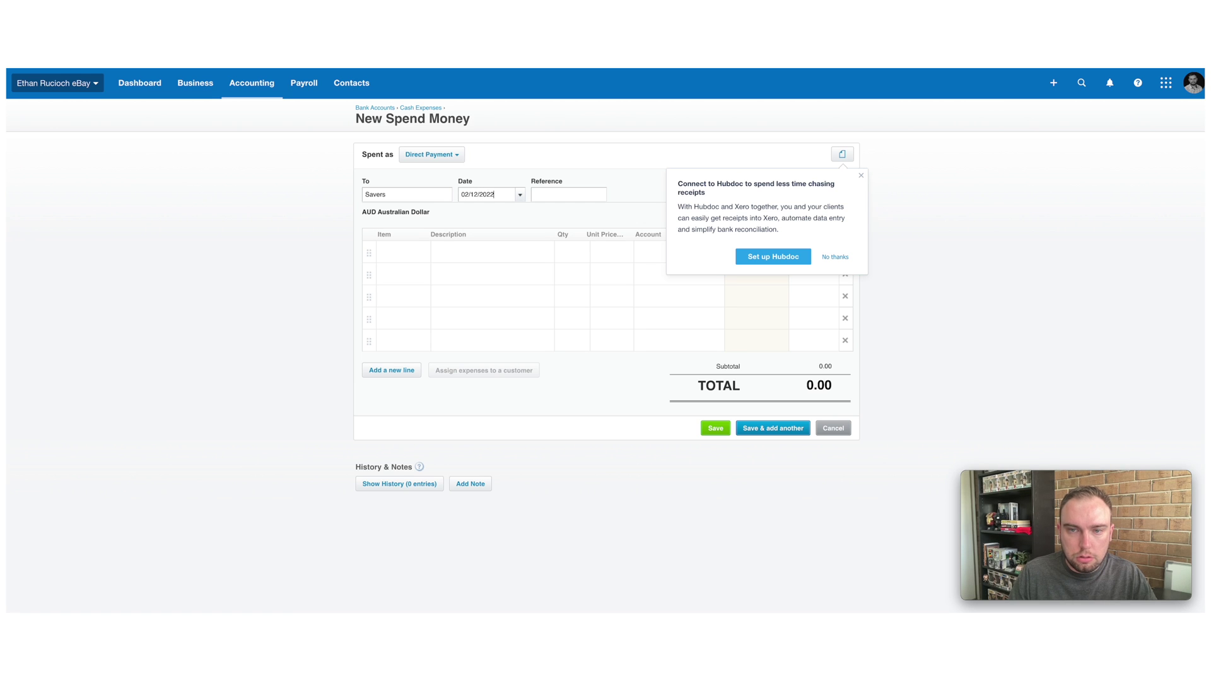
pyautogui.click(860, 177)
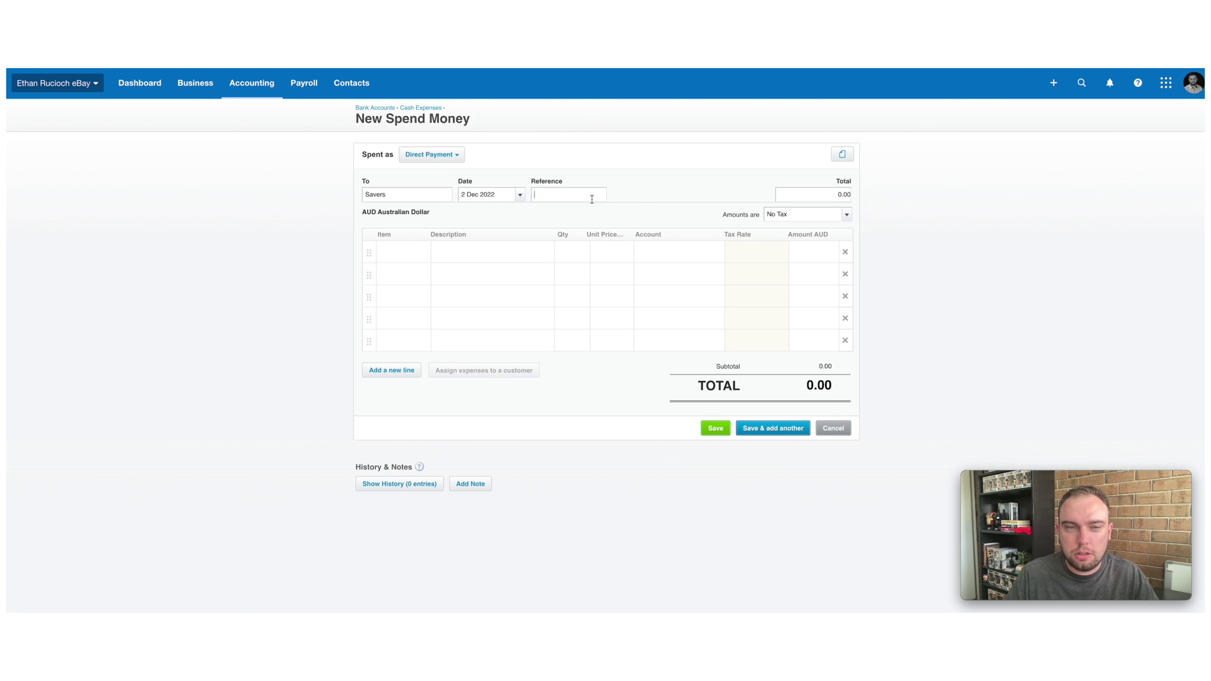
pyautogui.click(814, 191)
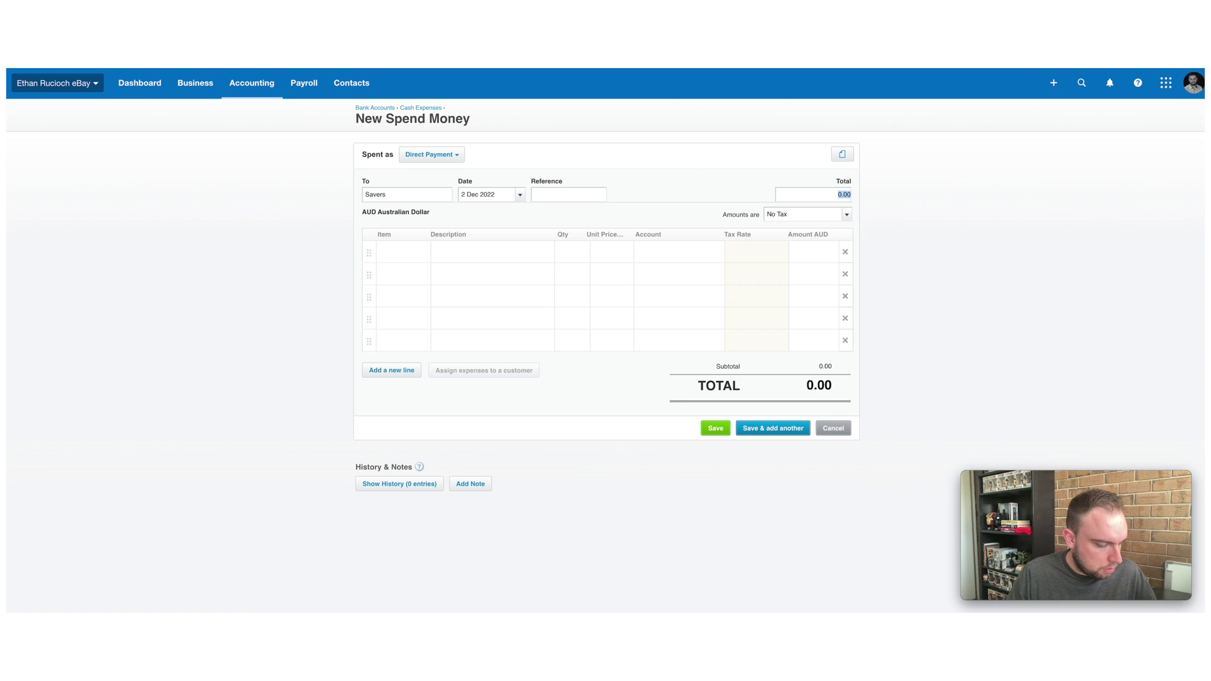
pyautogui.write('13.96')
# Add a "Stock Purchases" line with quantity 1, unit price 13.96 and account 335 - Purchases, and save the transaction
pyautogui.click(478, 255)
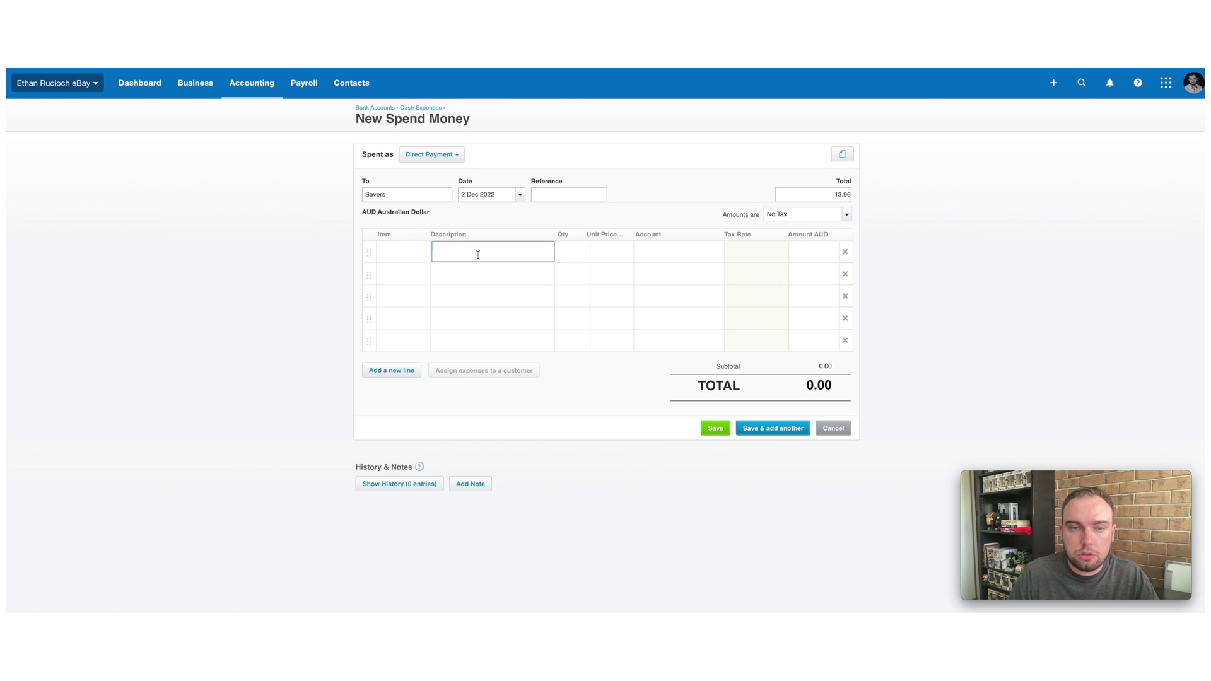
pyautogui.write('Stock Purchases')
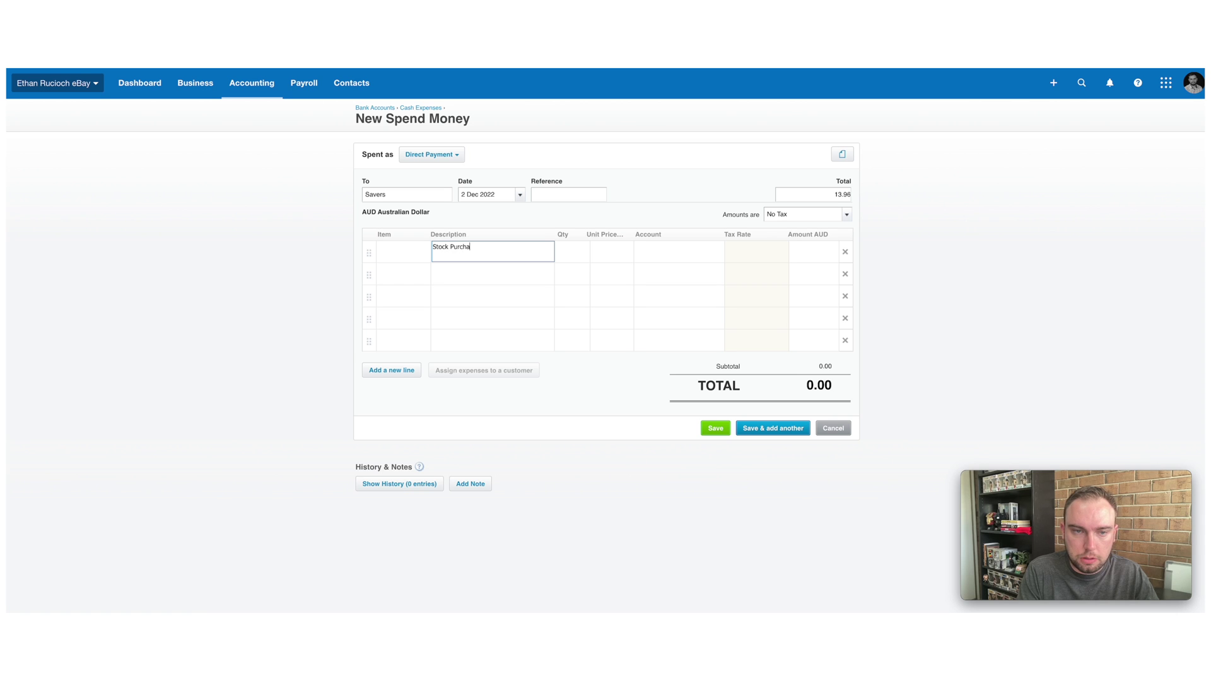
pyautogui.click(587, 252)
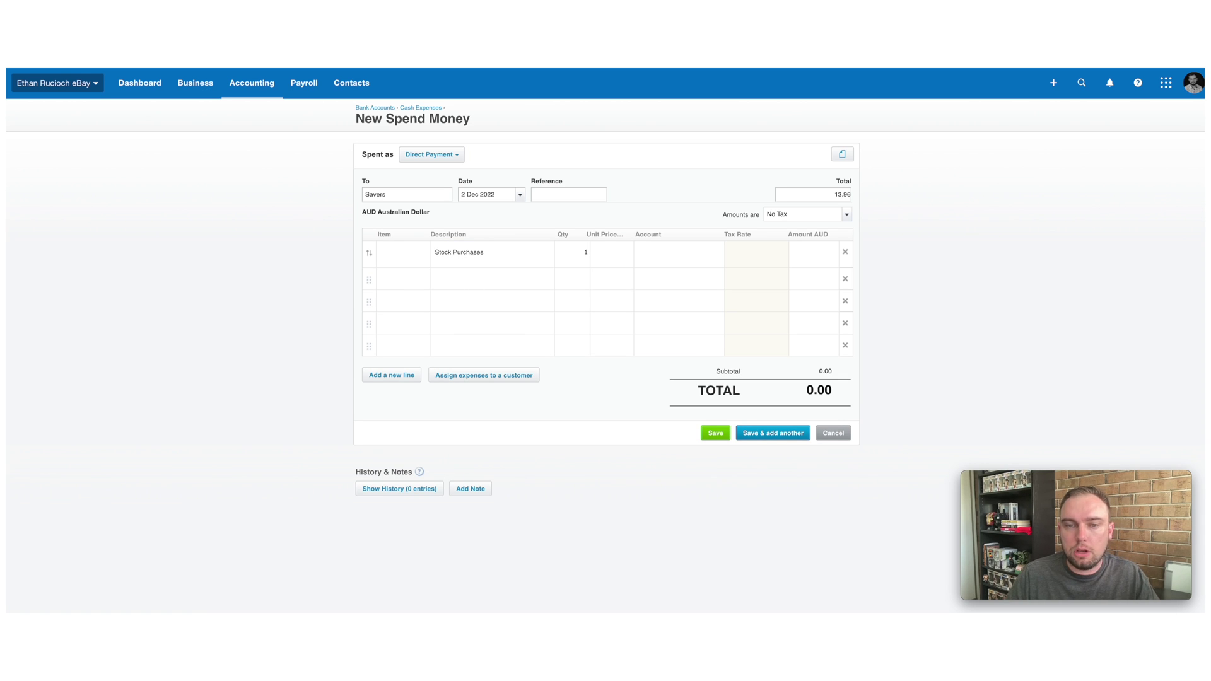
pyautogui.click(631, 251)
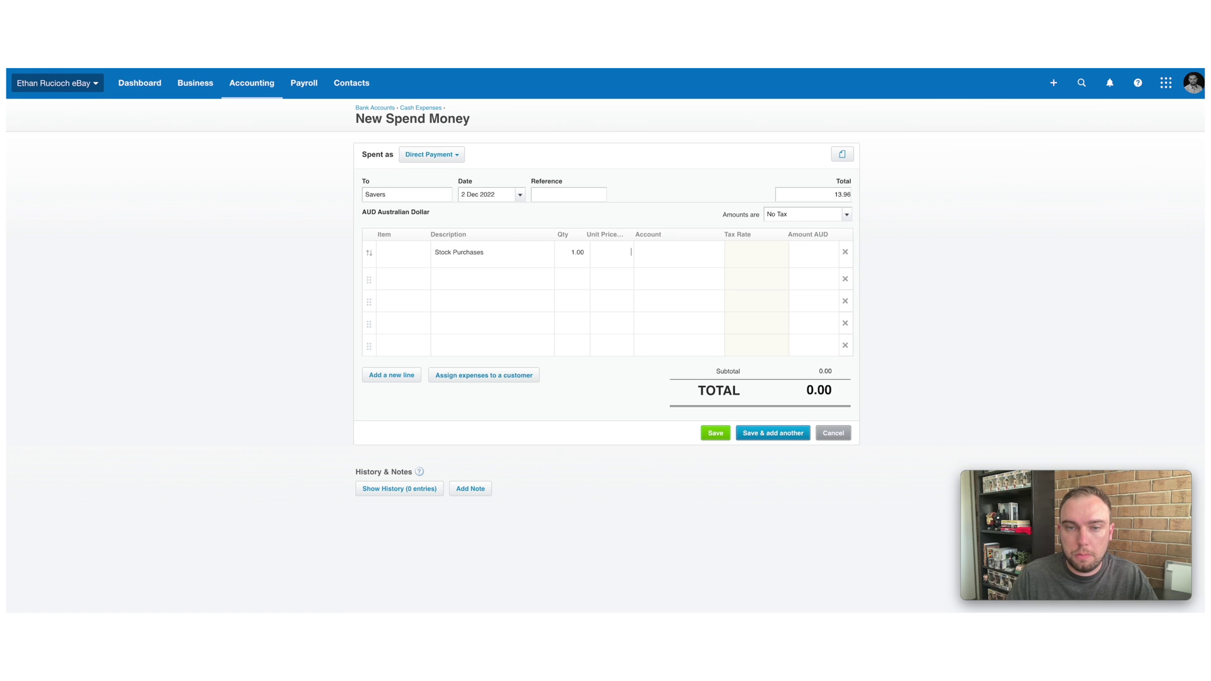
pyautogui.write('13.96')
pyautogui.press('Tab')
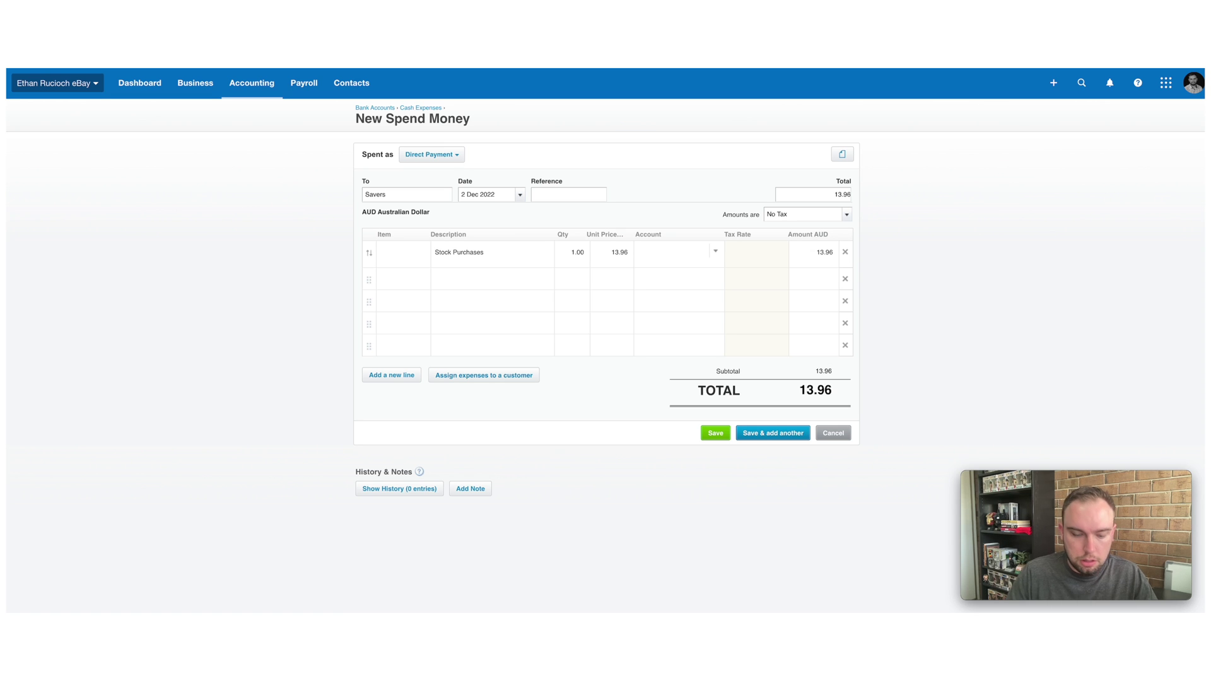
pyautogui.write('purch')
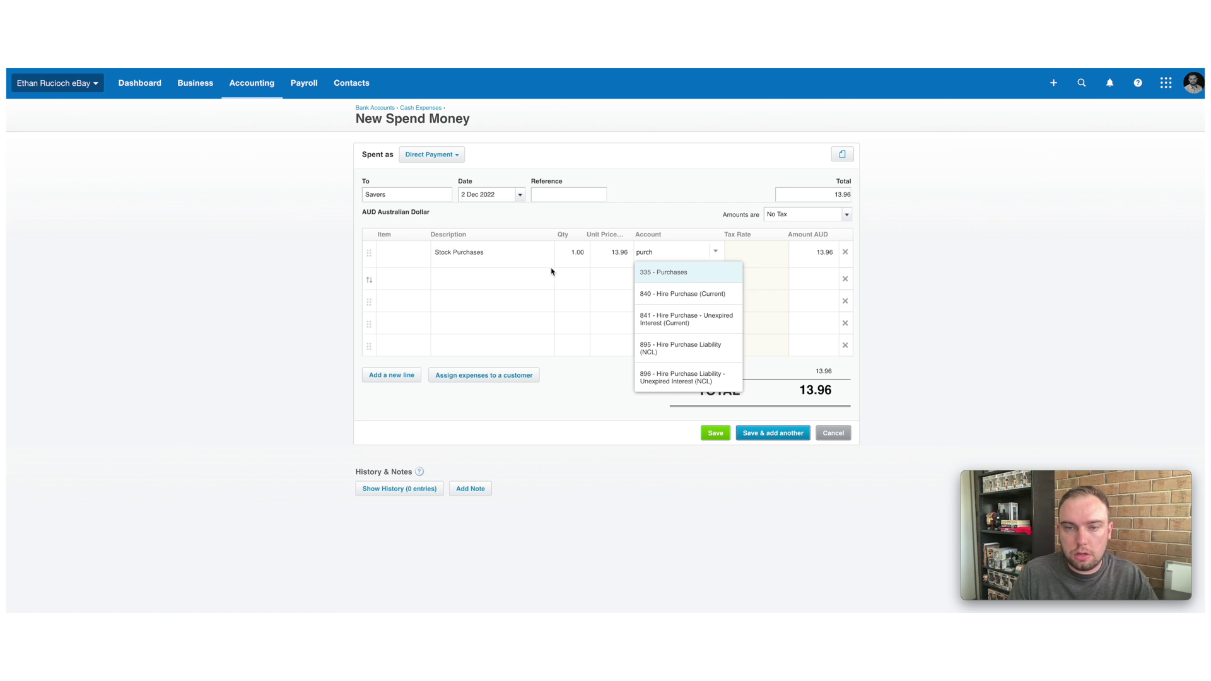
pyautogui.click(686, 278)
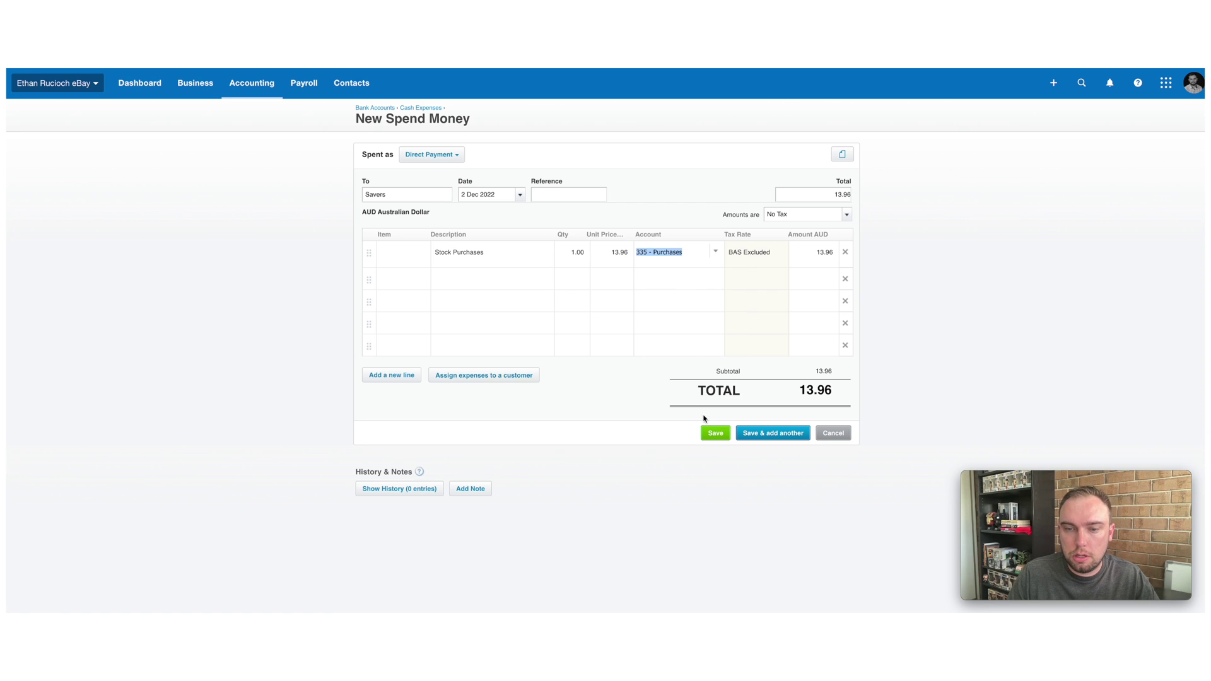
pyautogui.click(716, 434)
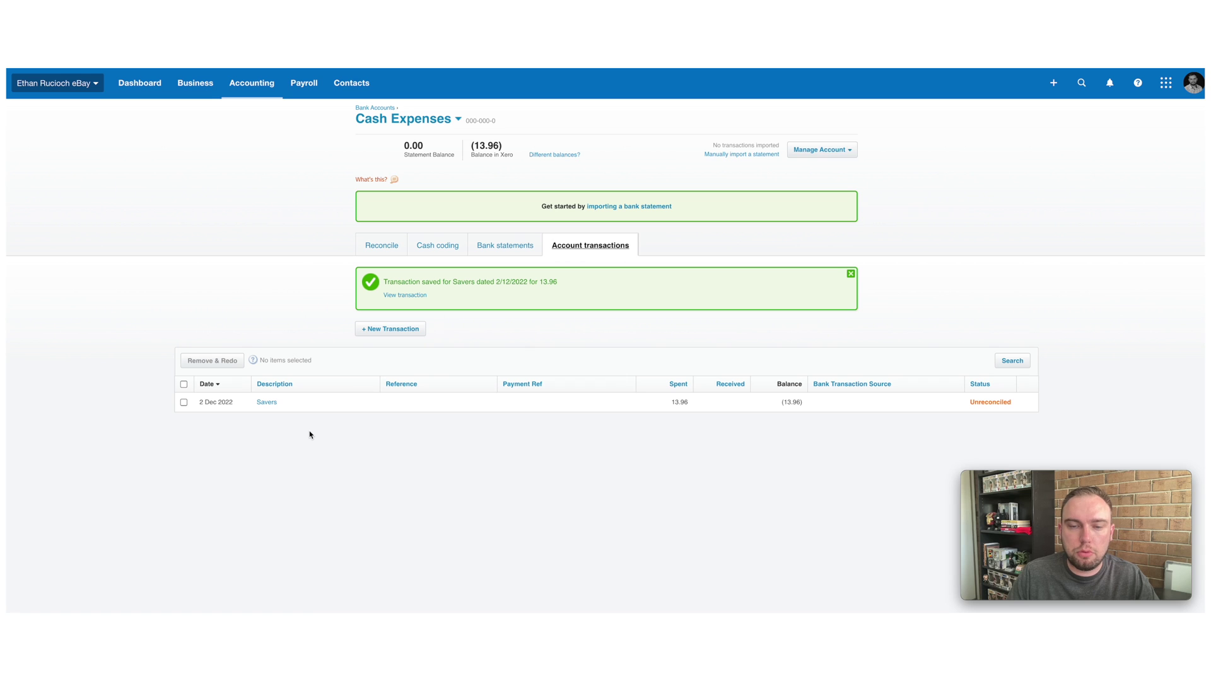
# Open the Profit and Loss report and review its preset date ranges
pyautogui.click(252, 83)
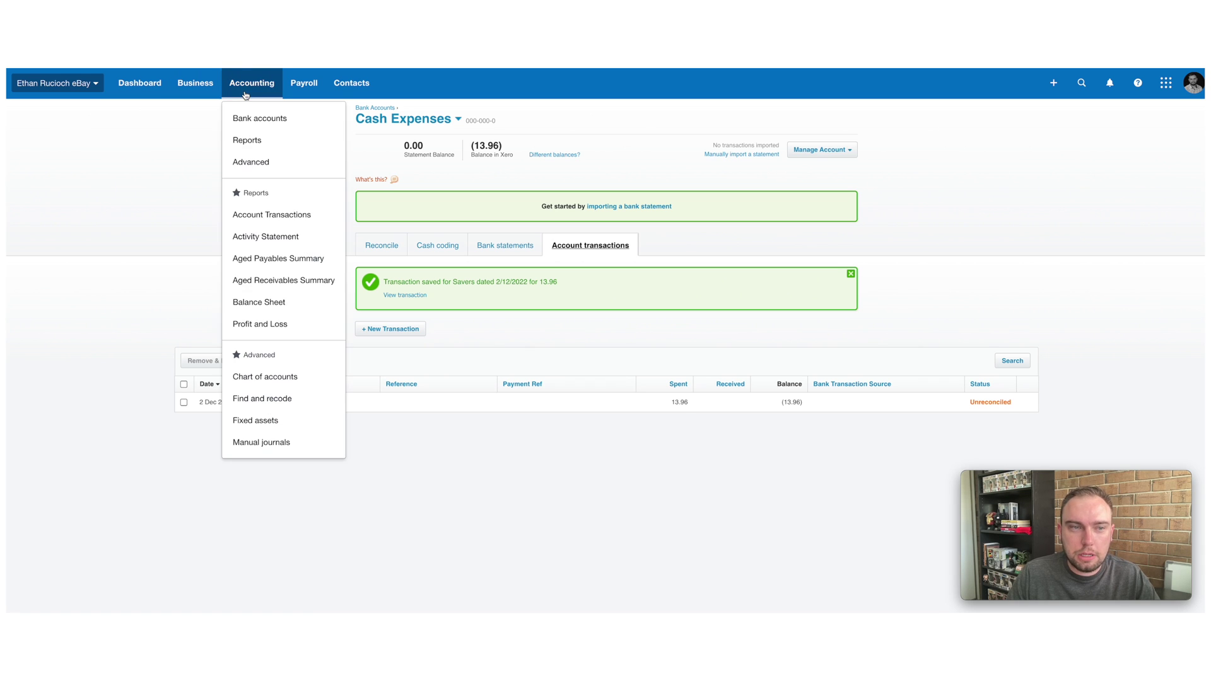
pyautogui.click(284, 324)
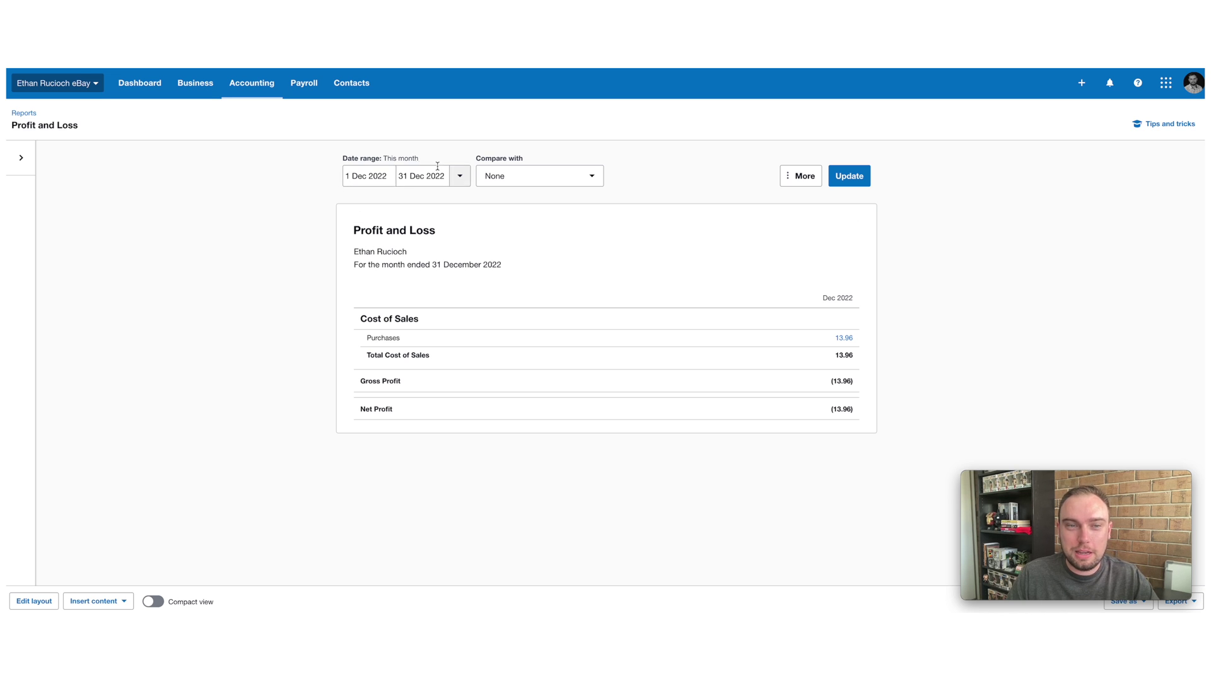
pyautogui.click(460, 176)
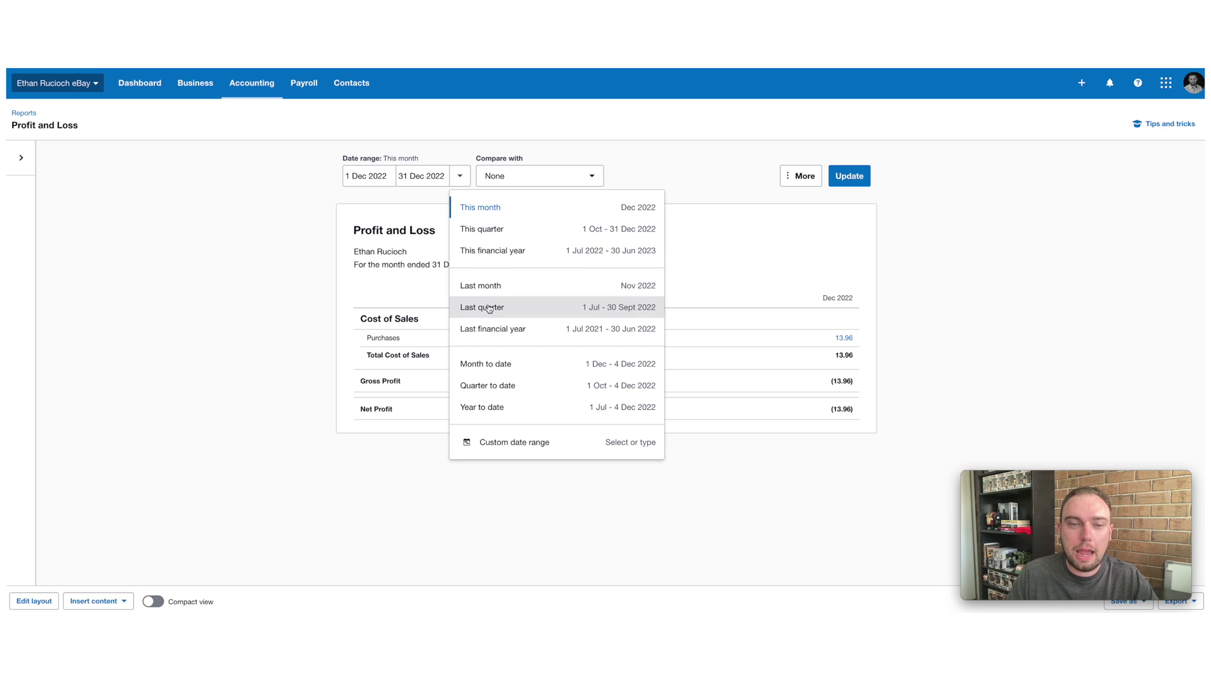
pyautogui.click(274, 300)
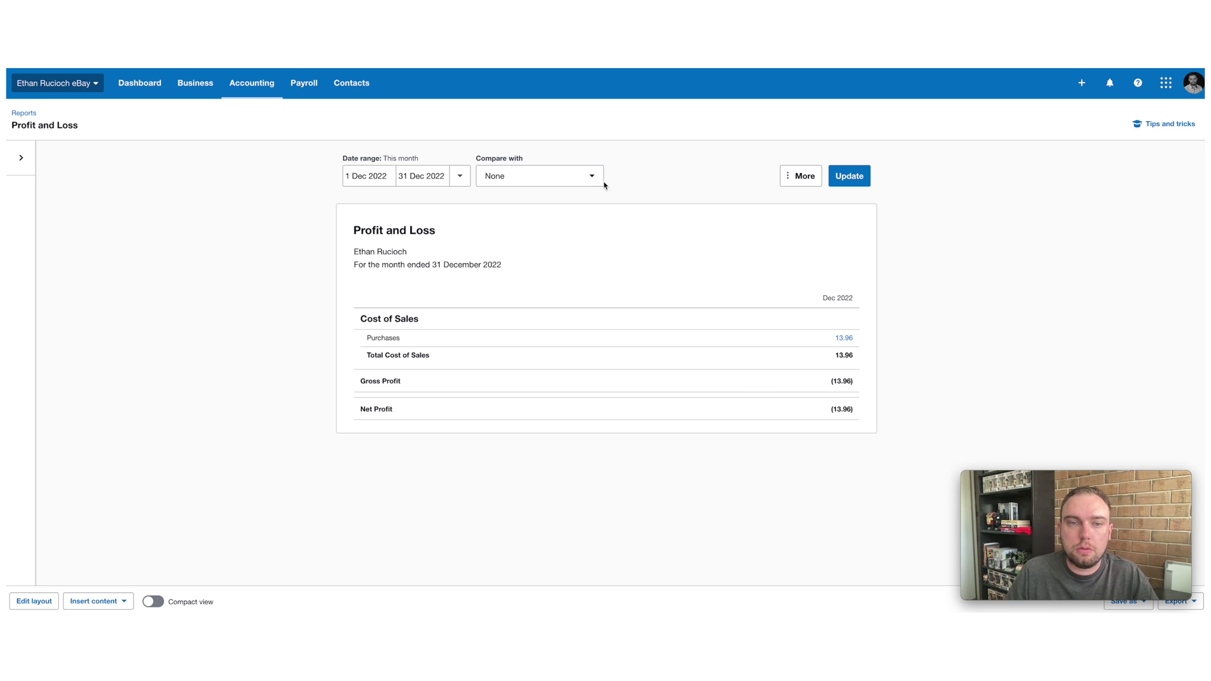
# Update the Profit and Loss report to cover this quarter, 1 Oct 2022 to 31 Dec 2022
pyautogui.click(457, 180)
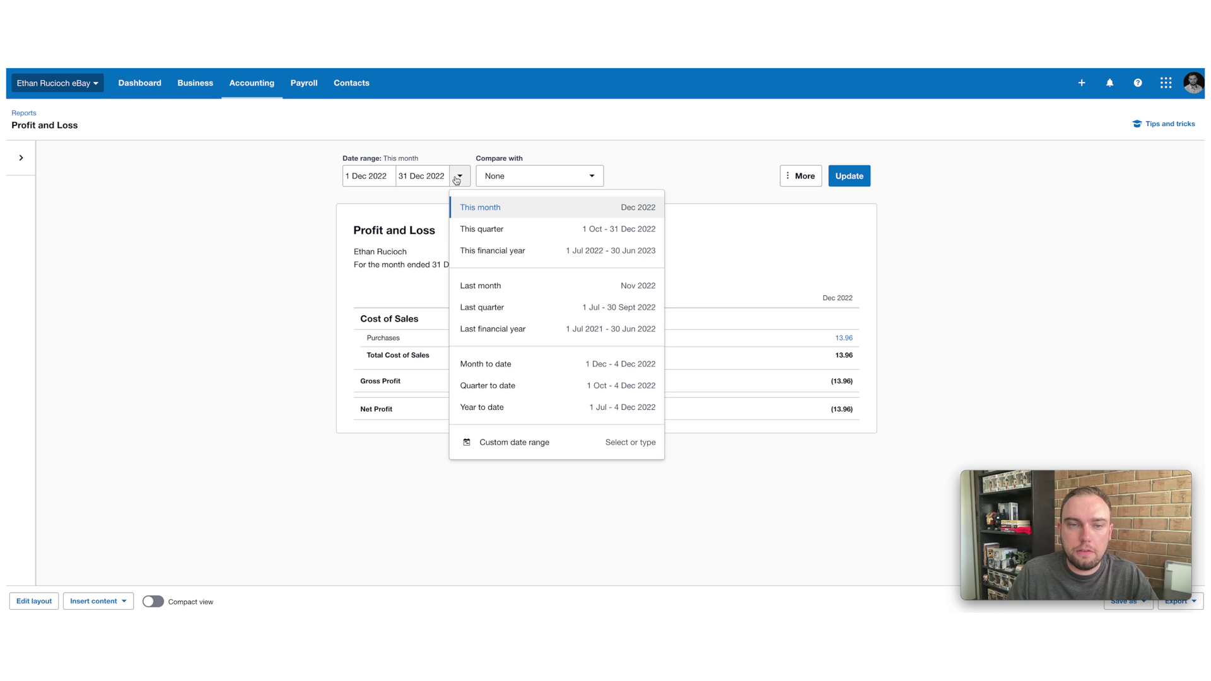
pyautogui.click(508, 228)
pyautogui.click(868, 181)
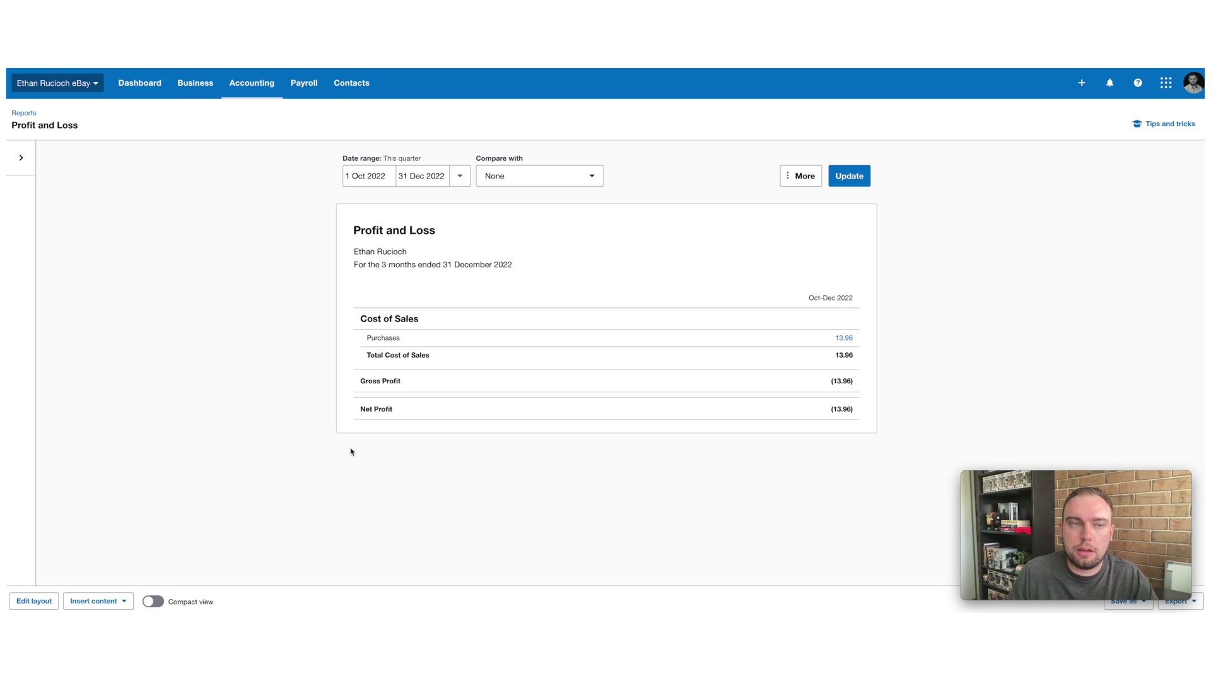
# Rearrange the dashboard so the NAB Business Account panel sits above Cash Expenses, and save the layout
pyautogui.click(147, 83)
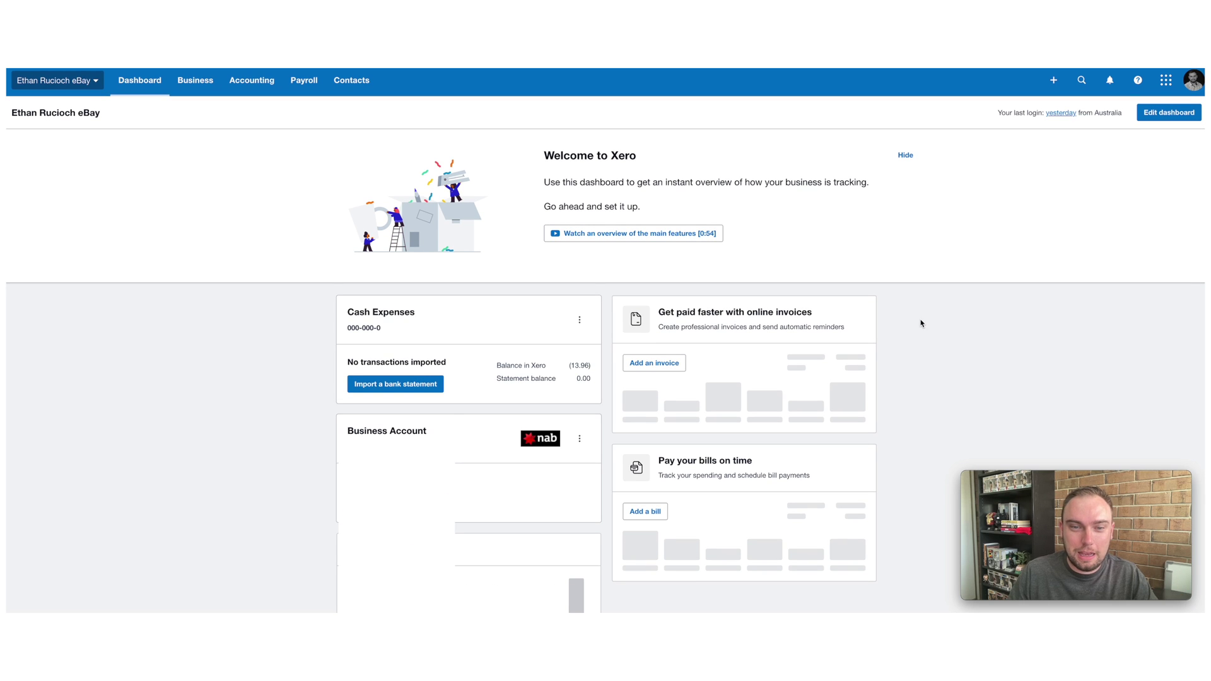
pyautogui.scroll(-2, 920, 324)
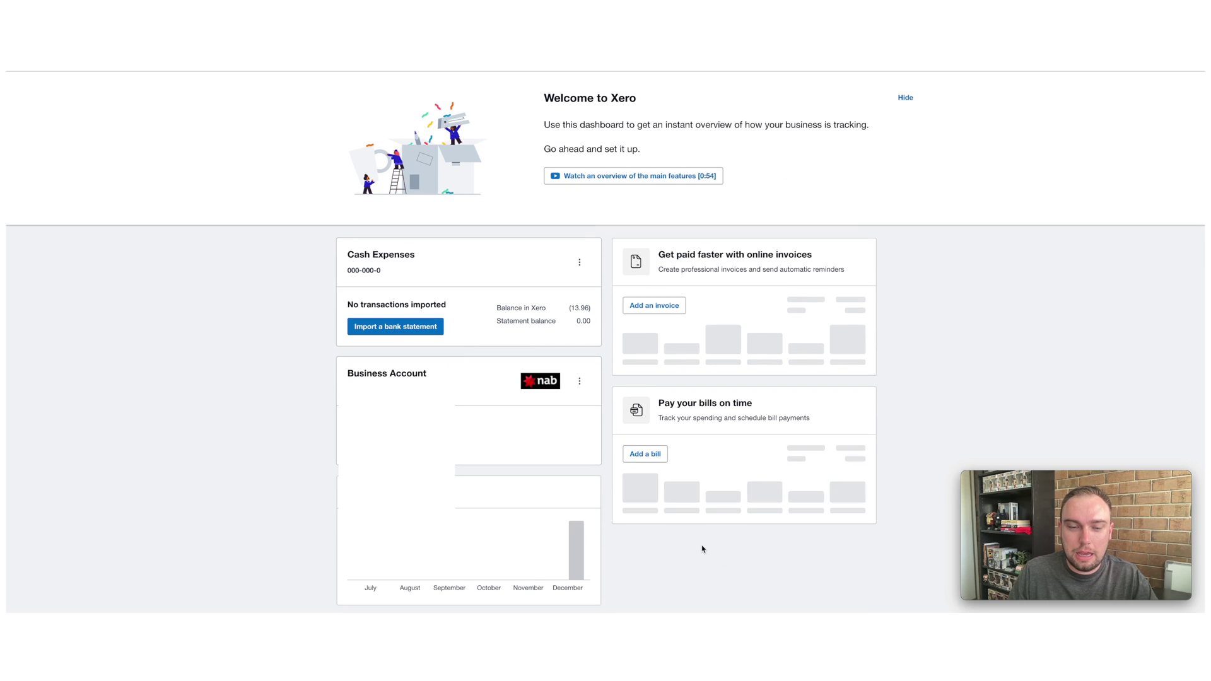
pyautogui.scroll(2, 840, 302)
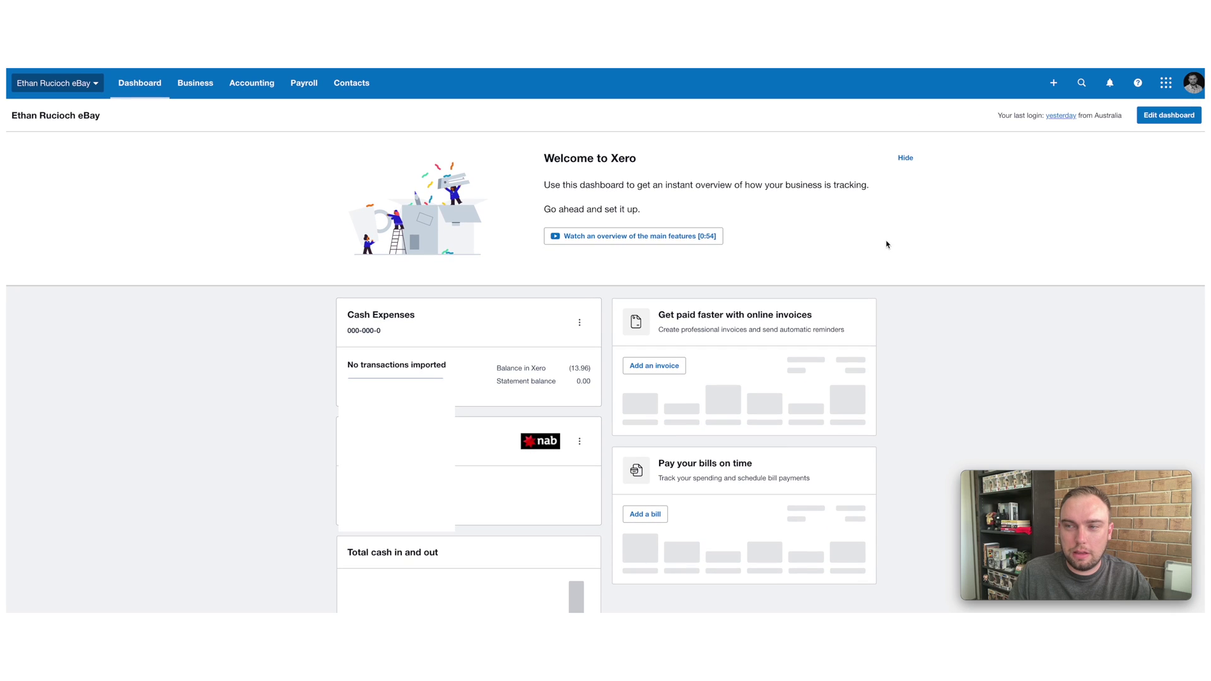
pyautogui.click(1169, 117)
pyautogui.scroll(-1, 473, 460)
pyautogui.moveTo(566, 512); pyautogui.dragTo(565, 359)
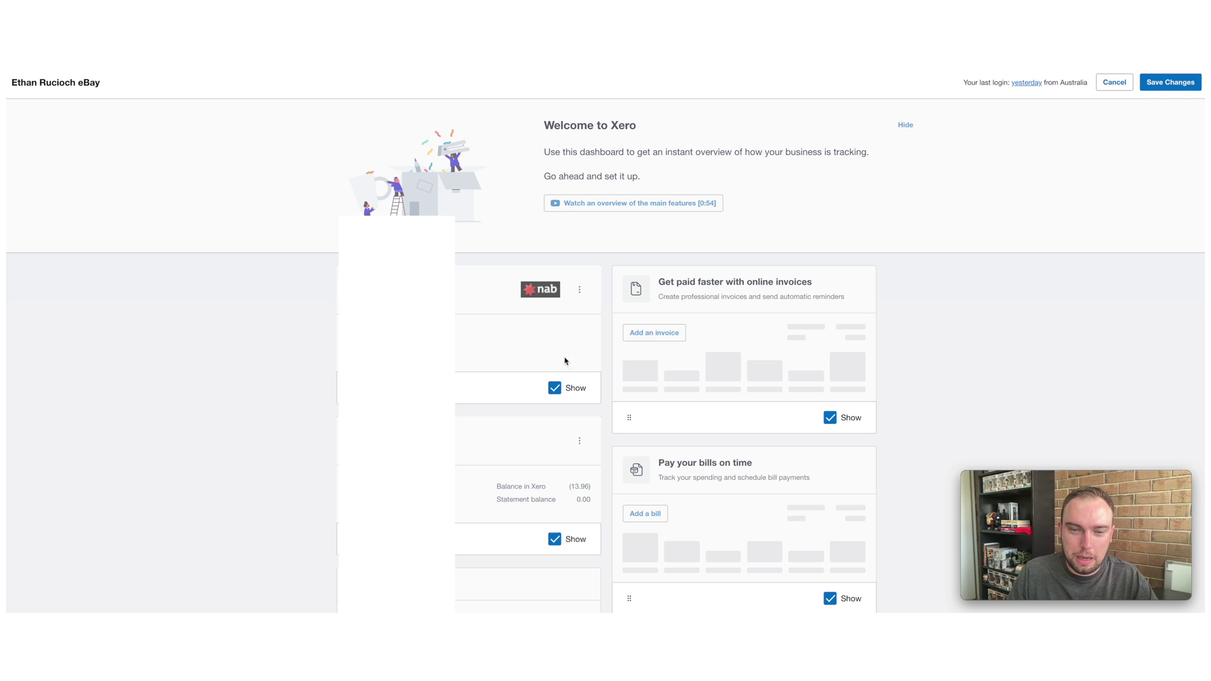
pyautogui.click(1167, 85)
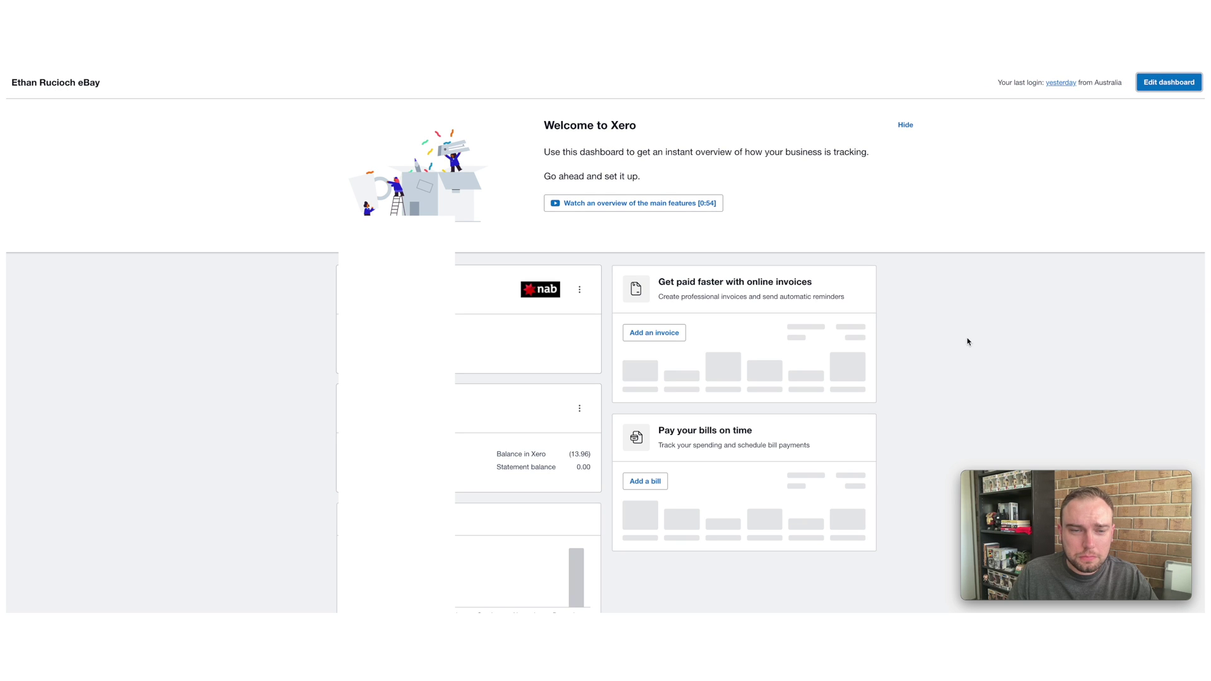